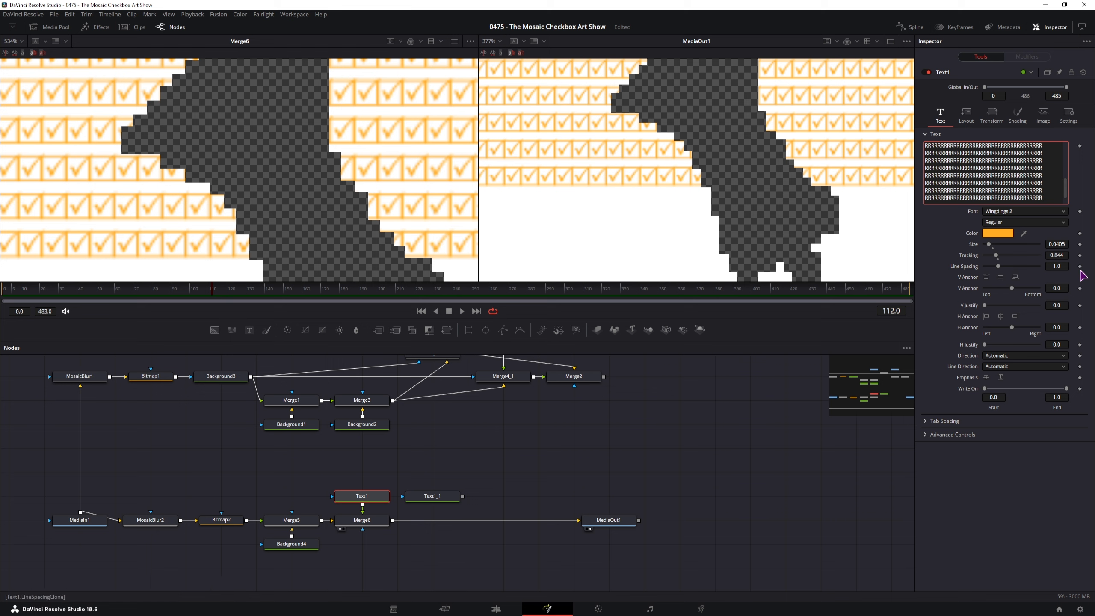
# Set Text1's line spacing to 0.643 and append more rows of R characters at the end of its text.
pyautogui.moveTo(1057, 267); pyautogui.dragTo(905, 279)
pyautogui.scroll(-5, 456, 194)
pyautogui.moveTo(428, 194); pyautogui.dragTo(324, 195)
pyautogui.moveTo(309, 139); pyautogui.dragTo(309, 183)
pyautogui.click(1050, 197)
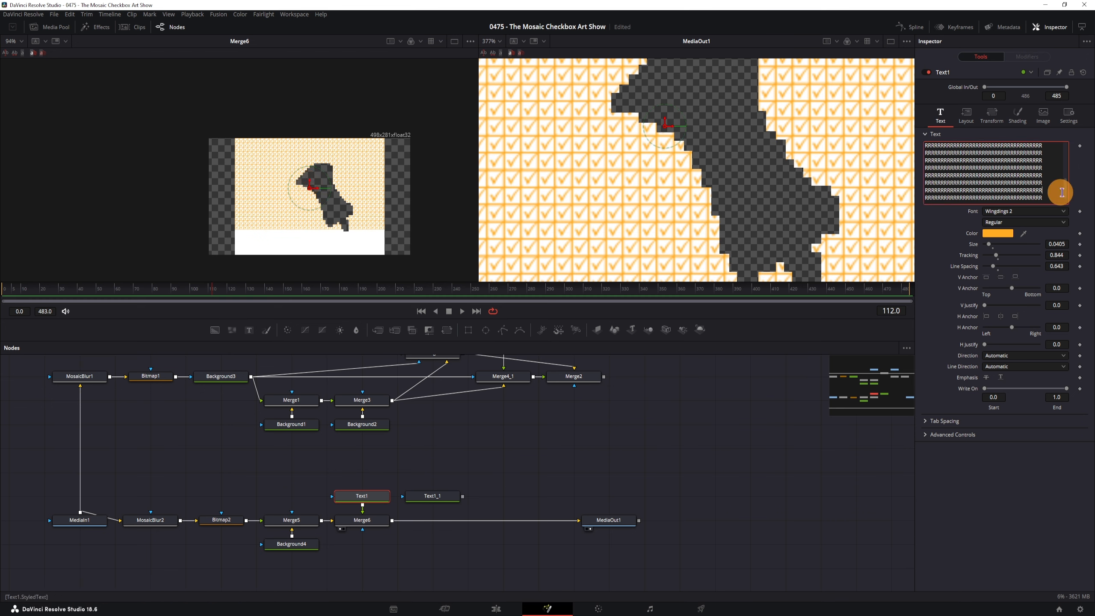
pyautogui.hotkey('ctrl', 'v')
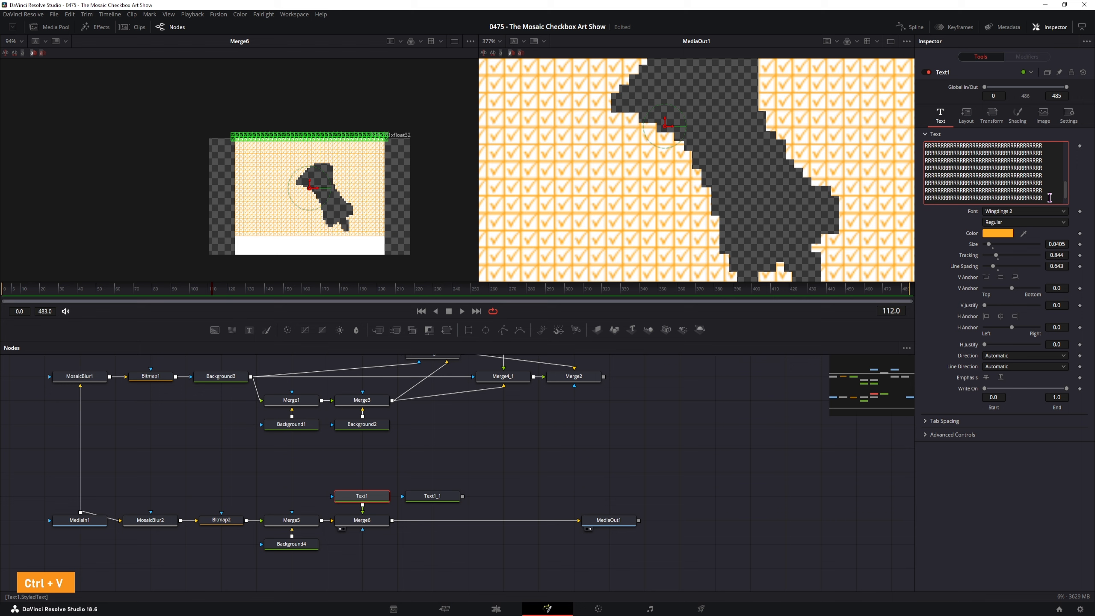
# Set Text1's horizontal and vertical anchors to -1.0 and move the text to the white area's top-left corner.
pyautogui.scroll(4, 252, 188)
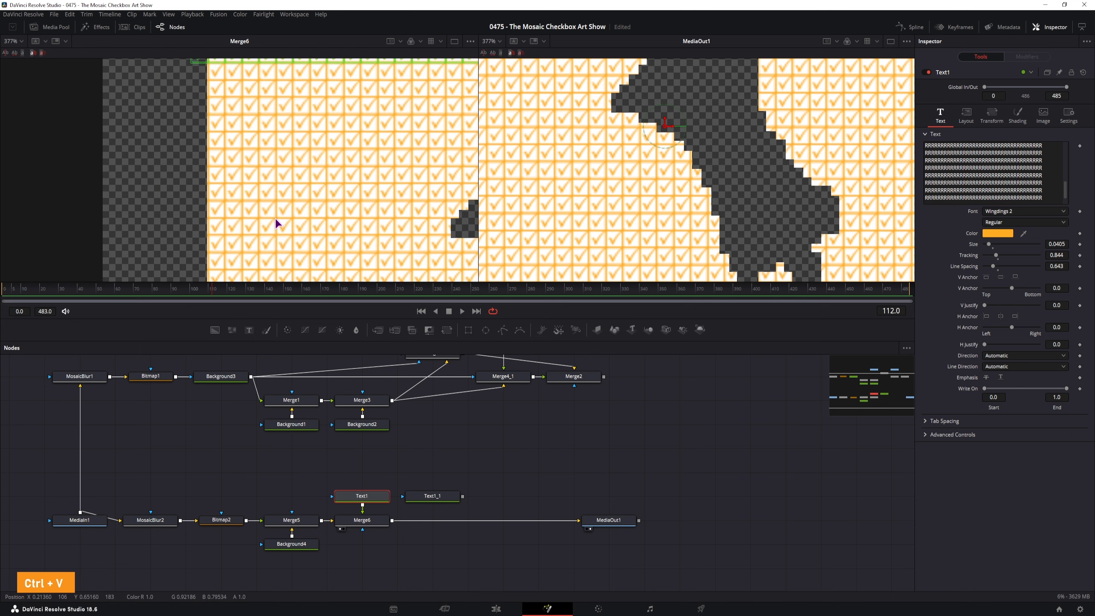
pyautogui.moveTo(272, 210); pyautogui.dragTo(264, 256)
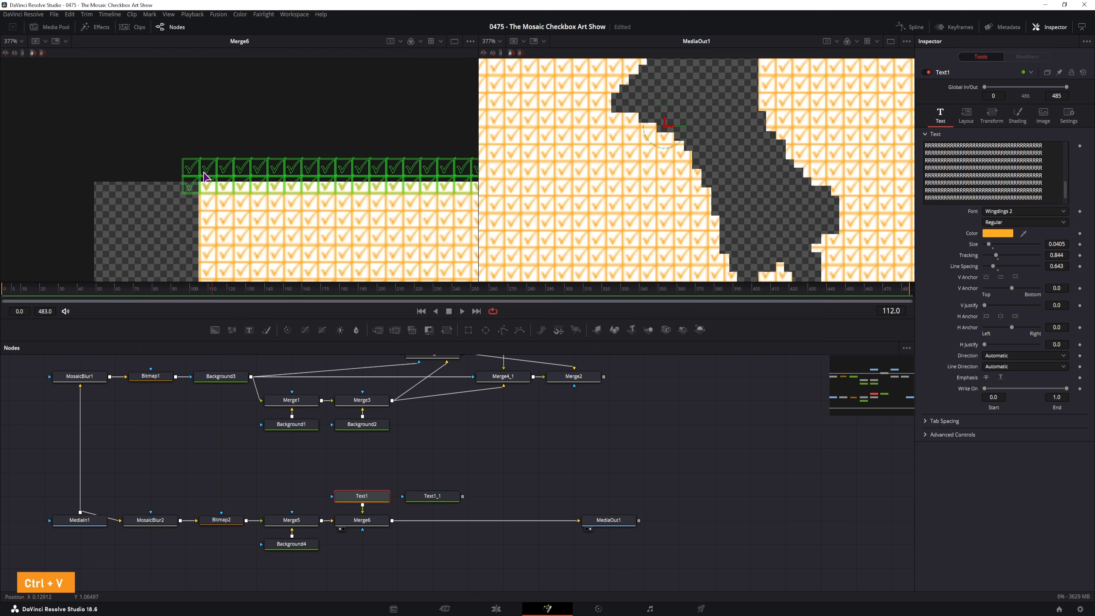
pyautogui.click(986, 317)
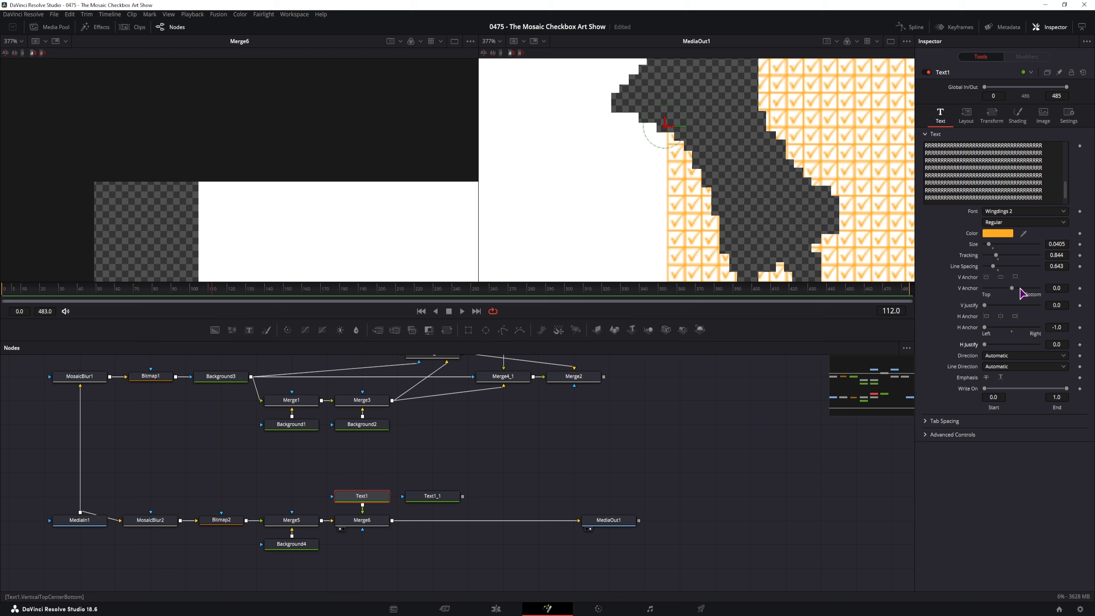
pyautogui.moveTo(1012, 288); pyautogui.dragTo(966, 289)
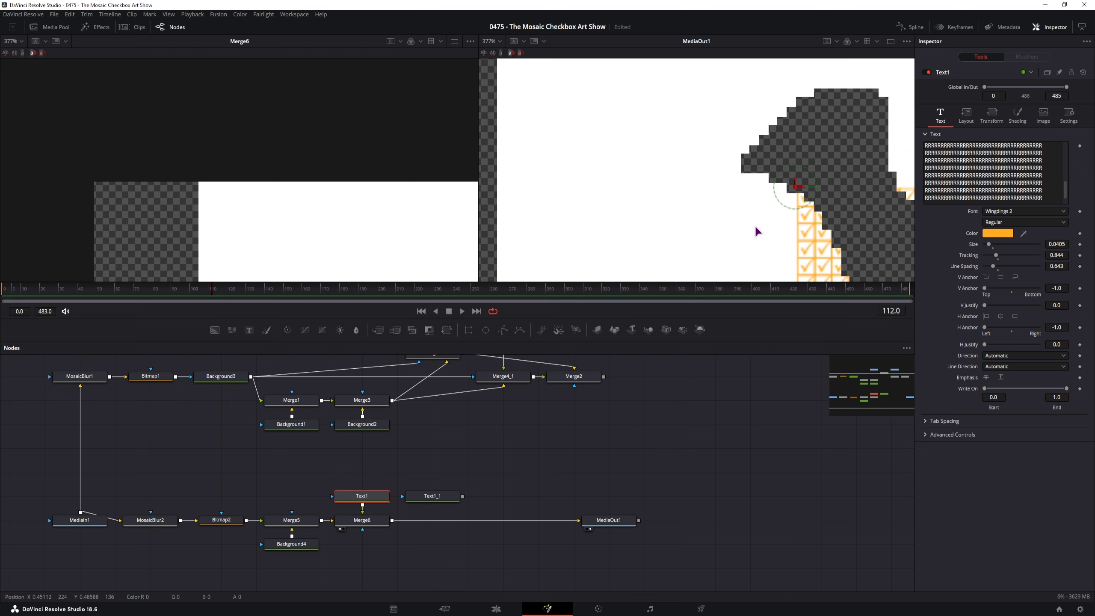
pyautogui.moveTo(733, 197); pyautogui.dragTo(760, 240)
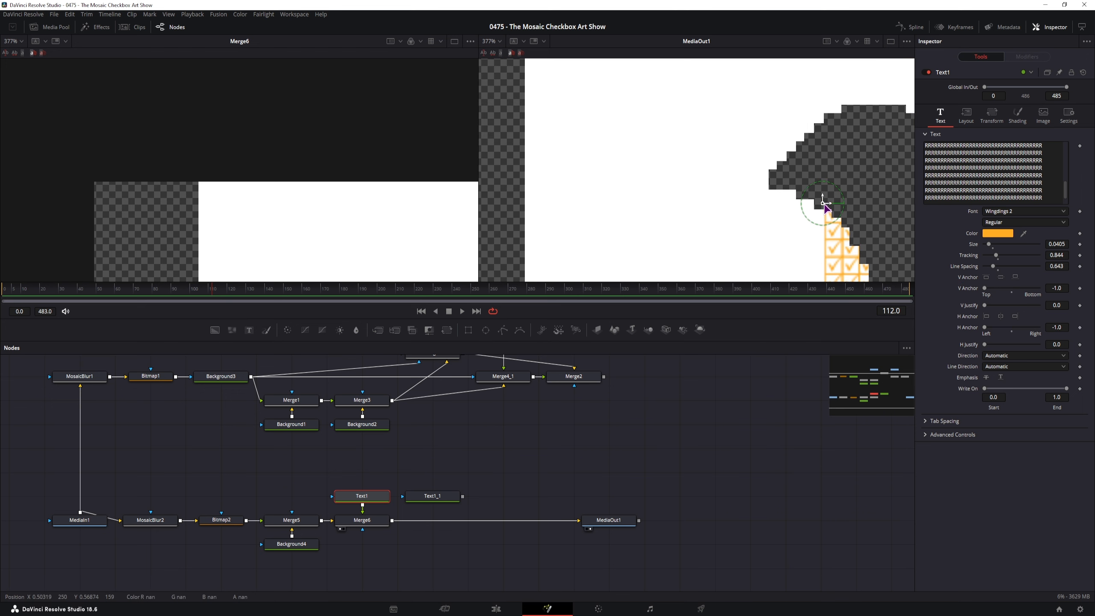
pyautogui.moveTo(824, 205); pyautogui.dragTo(641, 135)
pyautogui.scroll(-6, 663, 174)
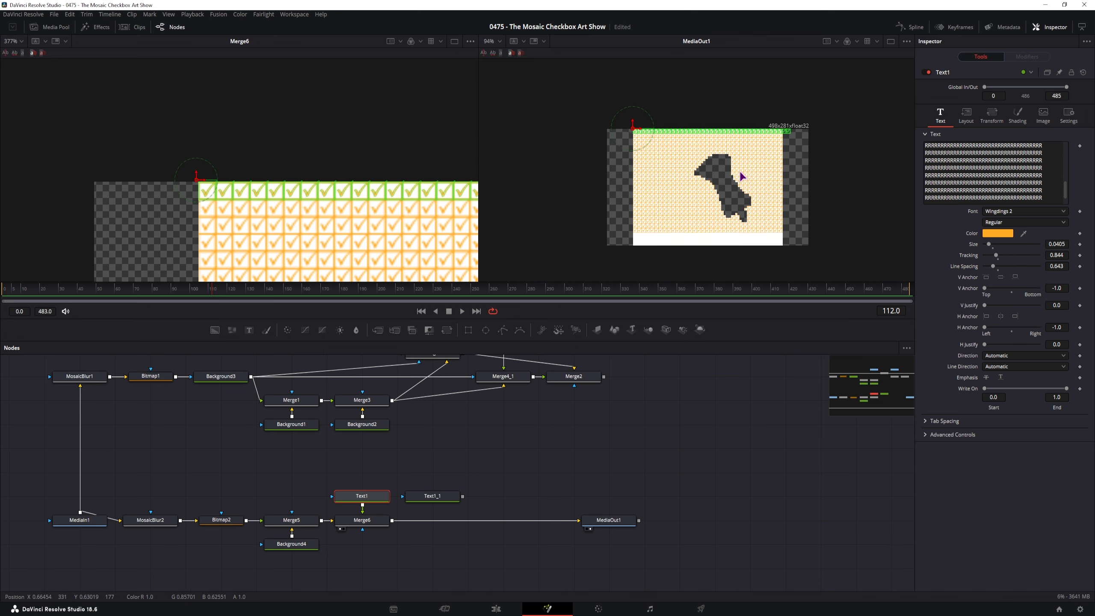
# Append more rows of R characters to Text1 to fill the white area down to its bottom edge, and go to frame 153.
pyautogui.click(1057, 154)
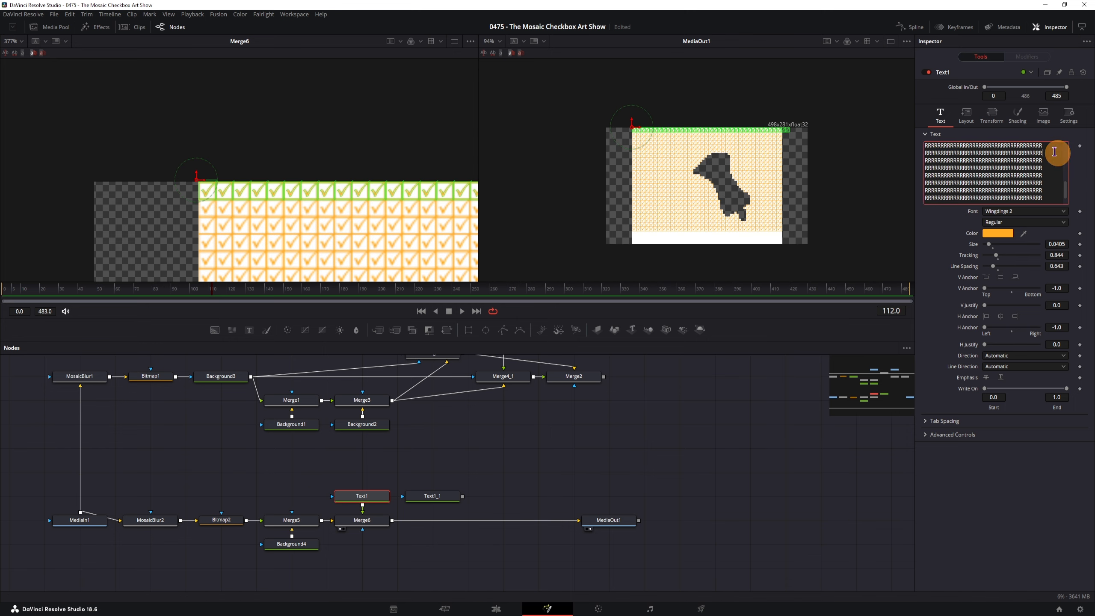
pyautogui.click(1052, 198)
pyautogui.press('Return')
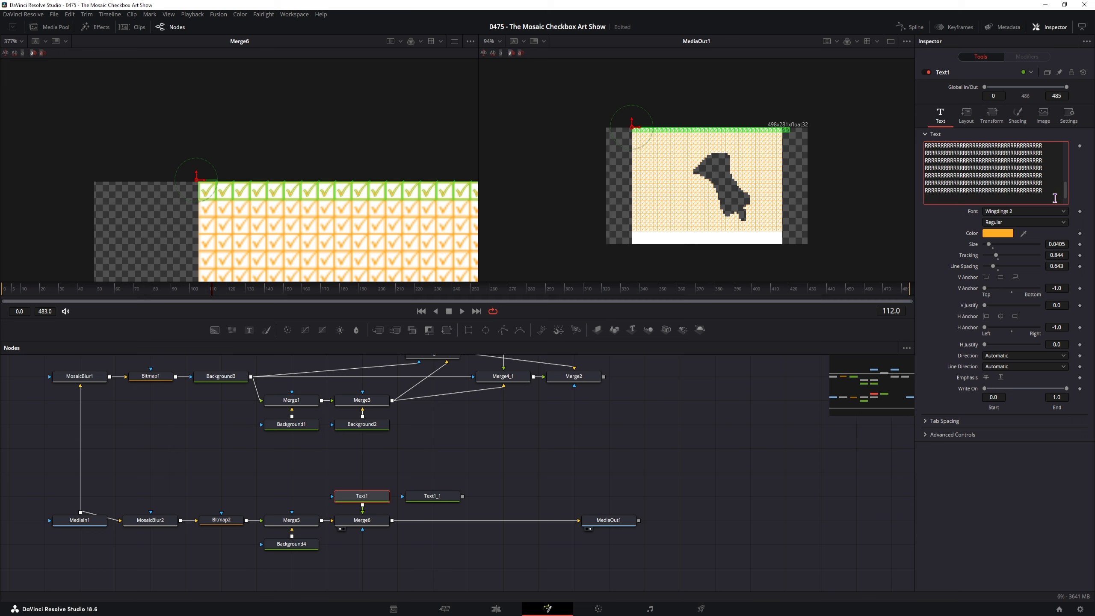
pyautogui.write('RRRRRRRRRRRRRRRRRRRRRRRRRRRRRRRR')
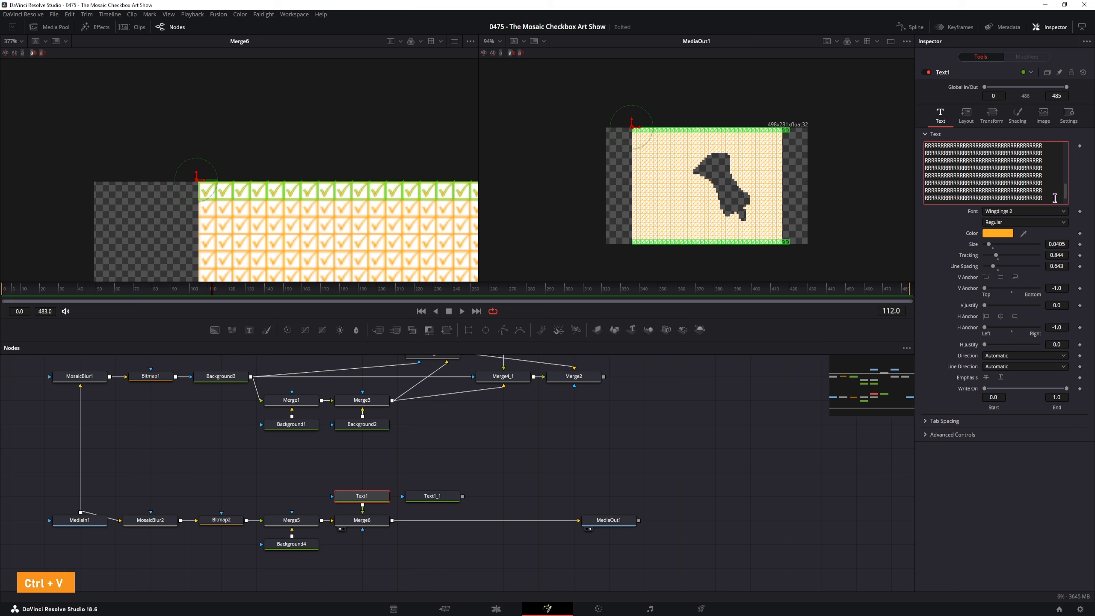
pyautogui.click(667, 223)
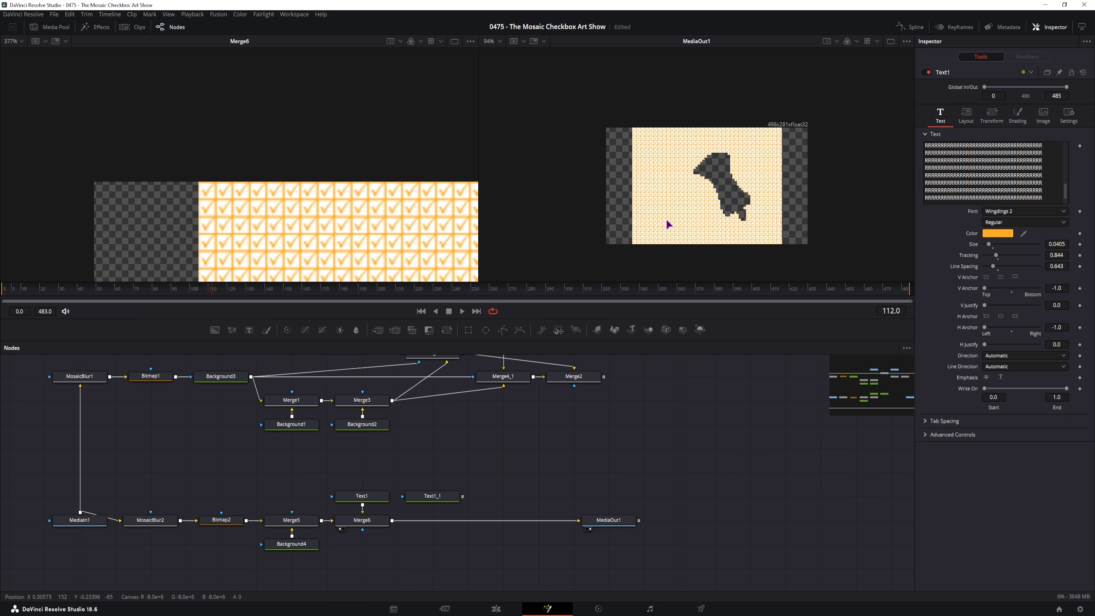
pyautogui.moveTo(112, 289); pyautogui.dragTo(289, 308)
# Delete the old Text1_1 node and replace it with a fresh copy of Text1.
pyautogui.click(382, 496)
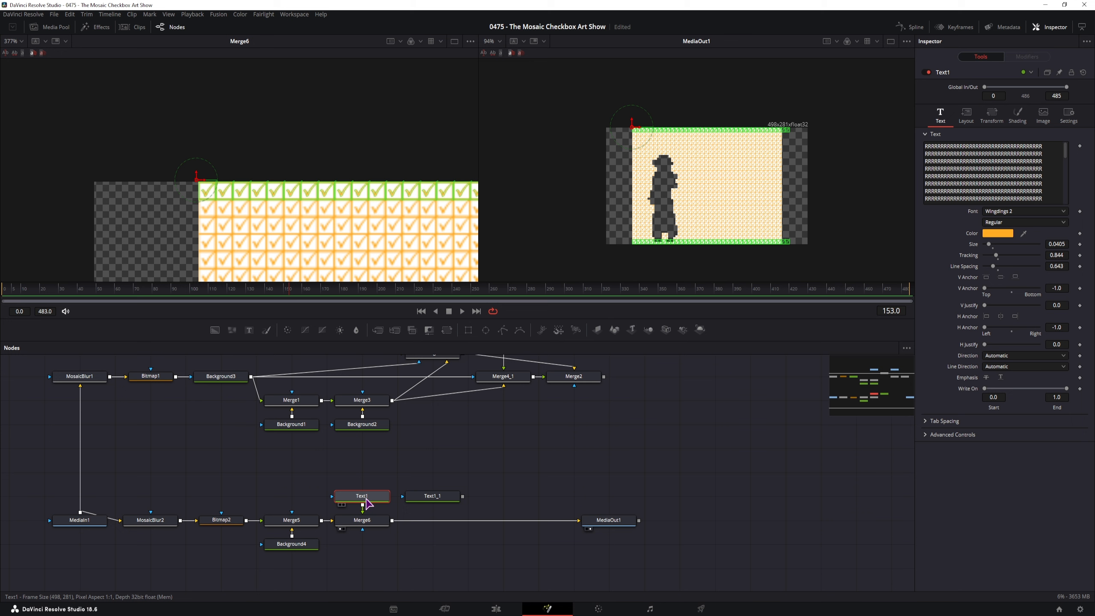
pyautogui.click(432, 501)
pyautogui.click(371, 497)
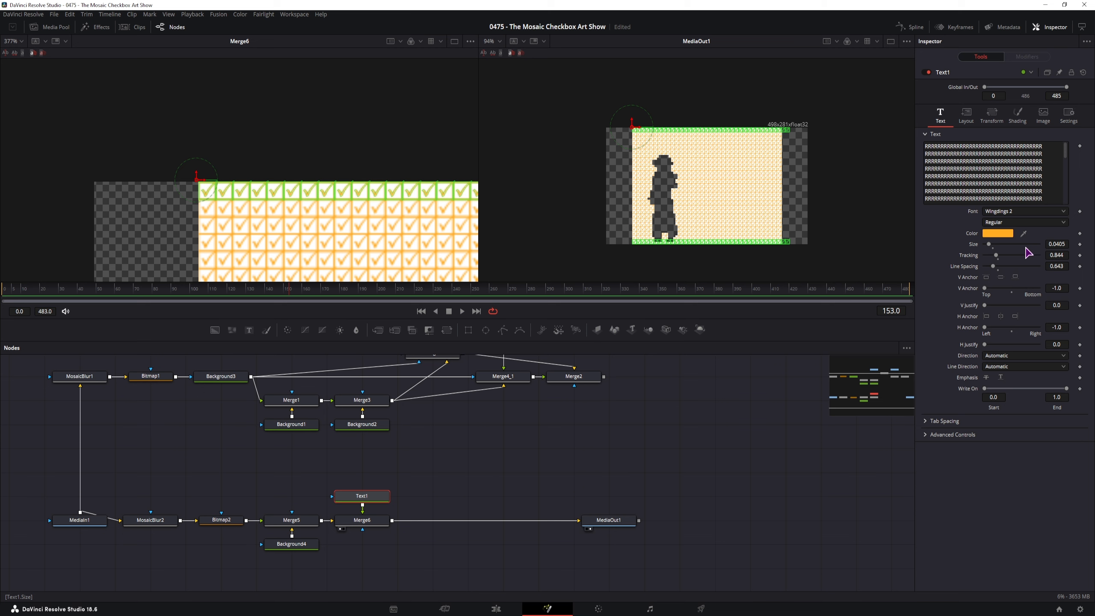
pyautogui.hotkey('ctrl', 'c')
pyautogui.click(430, 502)
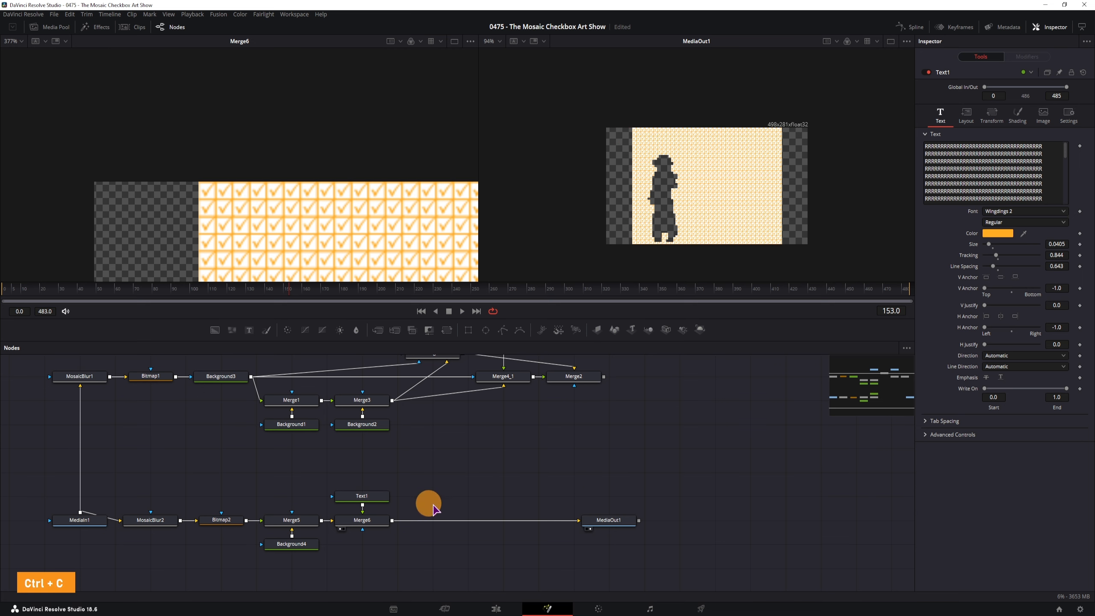
pyautogui.hotkey('ctrl', 'v')
# Replace Text1_1's first row with T characters that span the full frame width from the frame's top-left corner.
pyautogui.write('TTTTTTTTTTTTTTTTTTT')
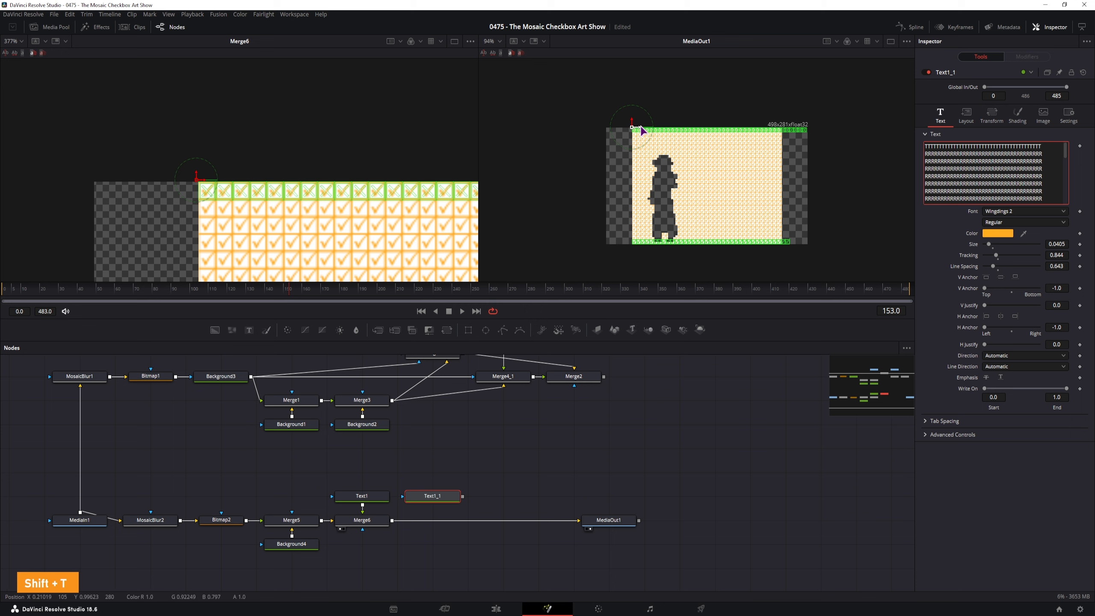
pyautogui.moveTo(639, 130); pyautogui.dragTo(614, 129)
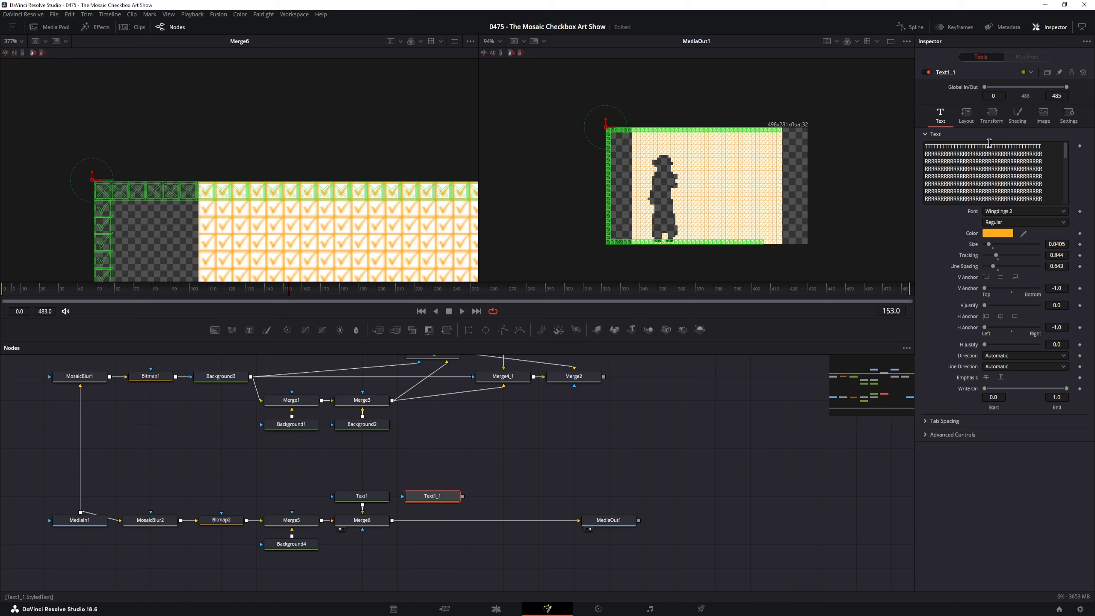
pyautogui.click(1050, 150)
pyautogui.write('TTTTTT')
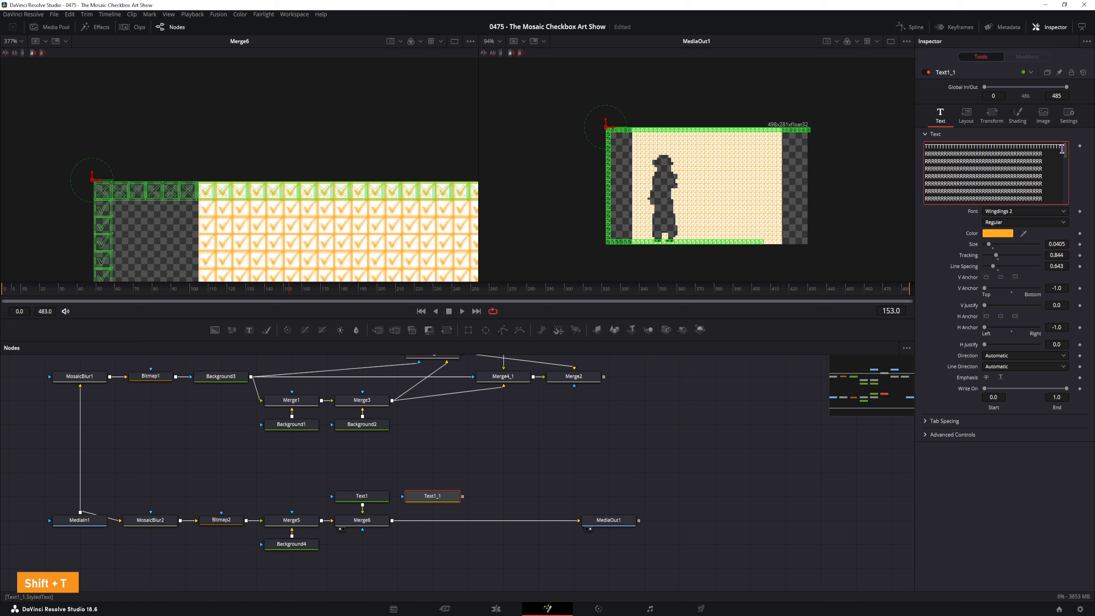
# Copy the row of T characters and paste it over the remaining R rows in Text1_1.
pyautogui.moveTo(1062, 149); pyautogui.dragTo(868, 147)
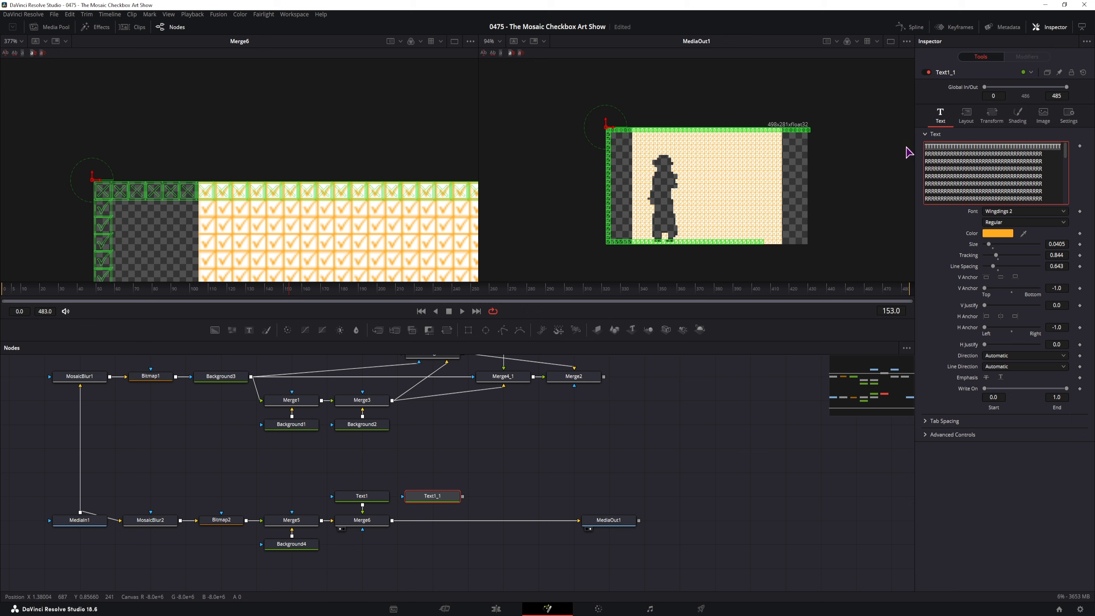
pyautogui.hotkey('ctrl', 'c')
pyautogui.click(889, 151)
pyautogui.click(997, 170)
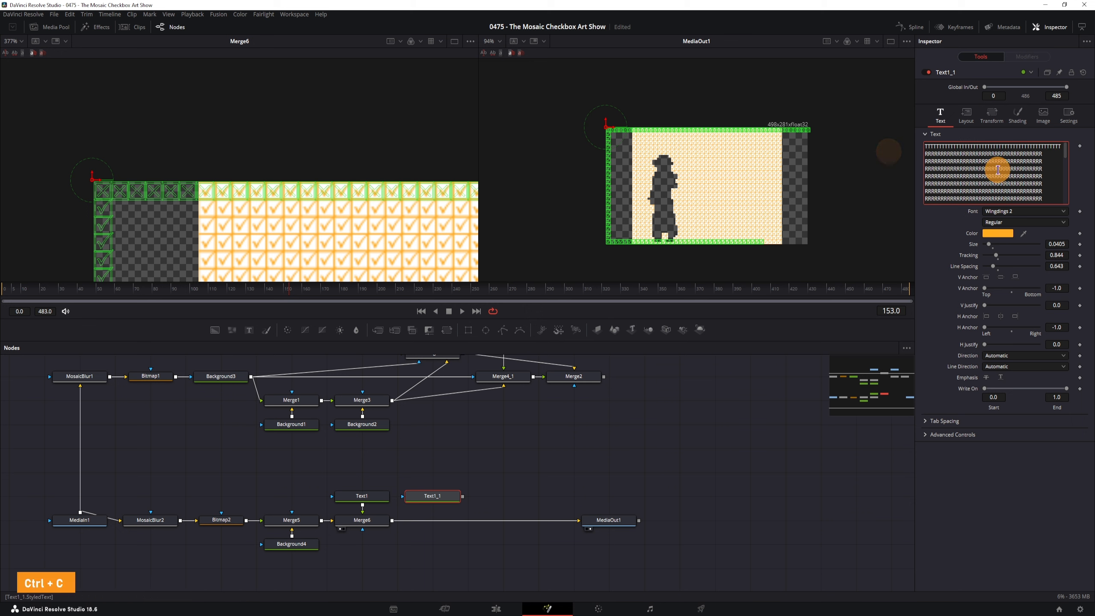
pyautogui.moveTo(1054, 199); pyautogui.dragTo(926, 152)
pyautogui.hotkey('ctrl', 'v')
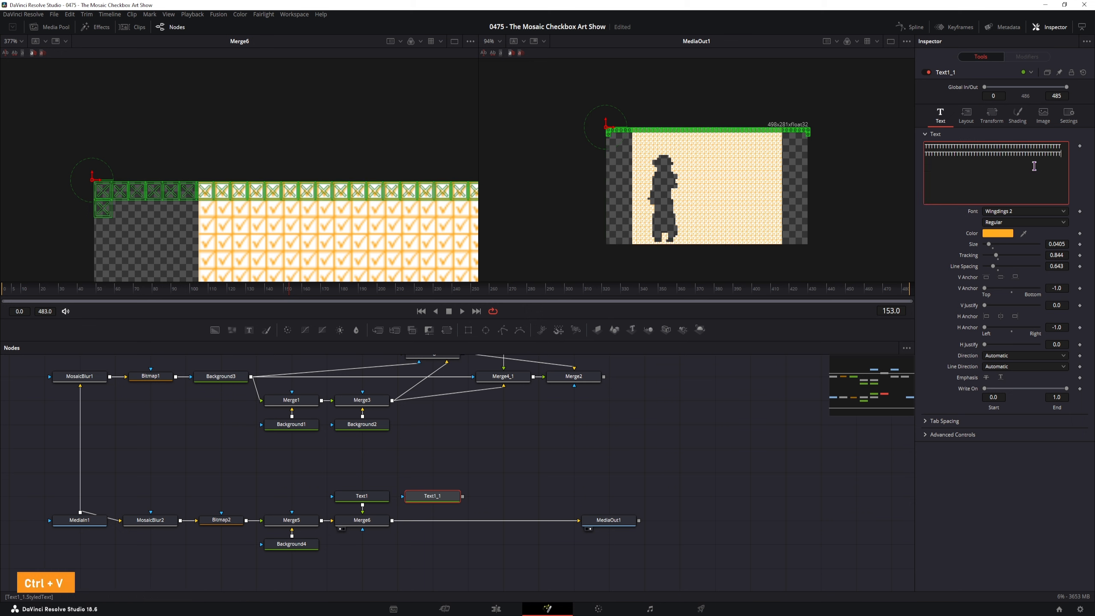
# Duplicate the two T rows to make four, adding a line break where the pasted rows run together.
pyautogui.moveTo(1059, 154); pyautogui.dragTo(881, 142)
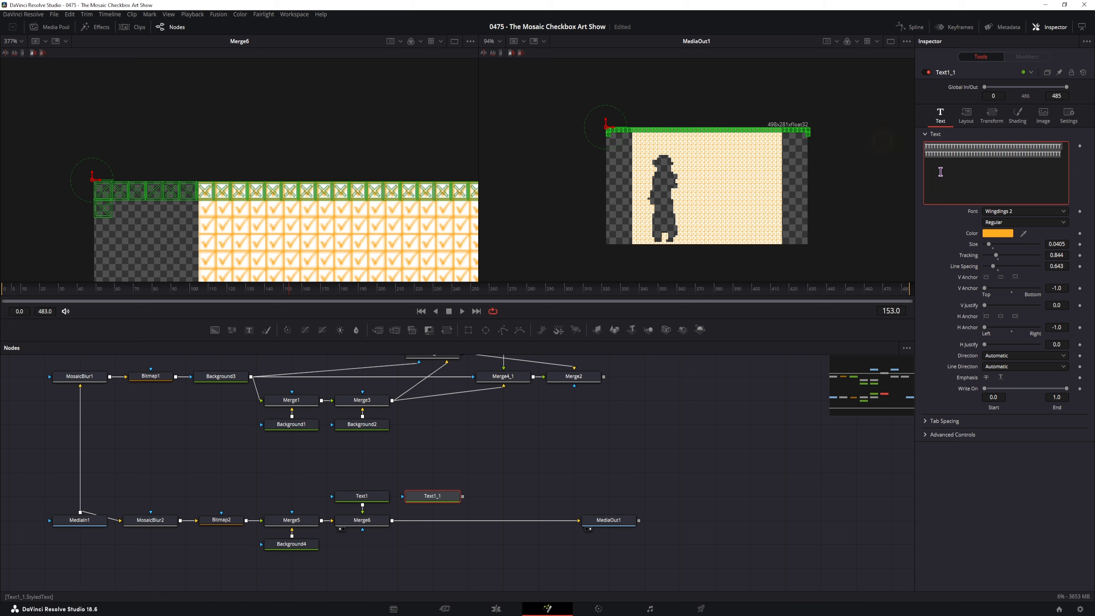
pyautogui.hotkey('ctrl', 'c')
pyautogui.click(932, 164)
pyautogui.hotkey('ctrl', 'v')
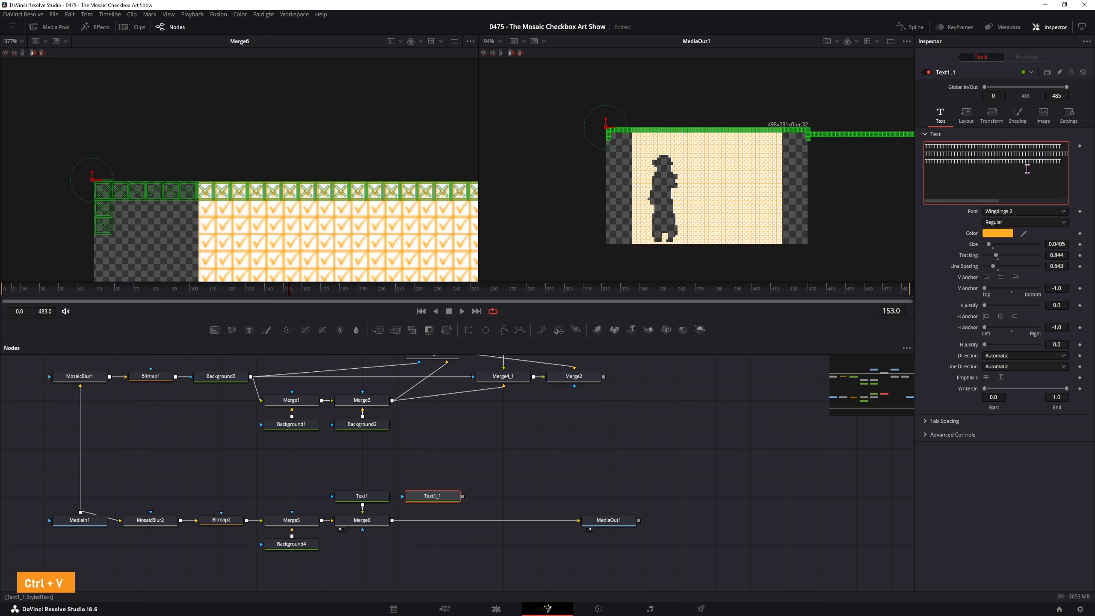
pyautogui.click(1061, 153)
pyautogui.write('#')
pyautogui.press('BackSpace')
pyautogui.press('Return')
# Copy the four T rows and paste them repeatedly below until Text1_1 covers the full frame height.
pyautogui.moveTo(1061, 168); pyautogui.dragTo(914, 140)
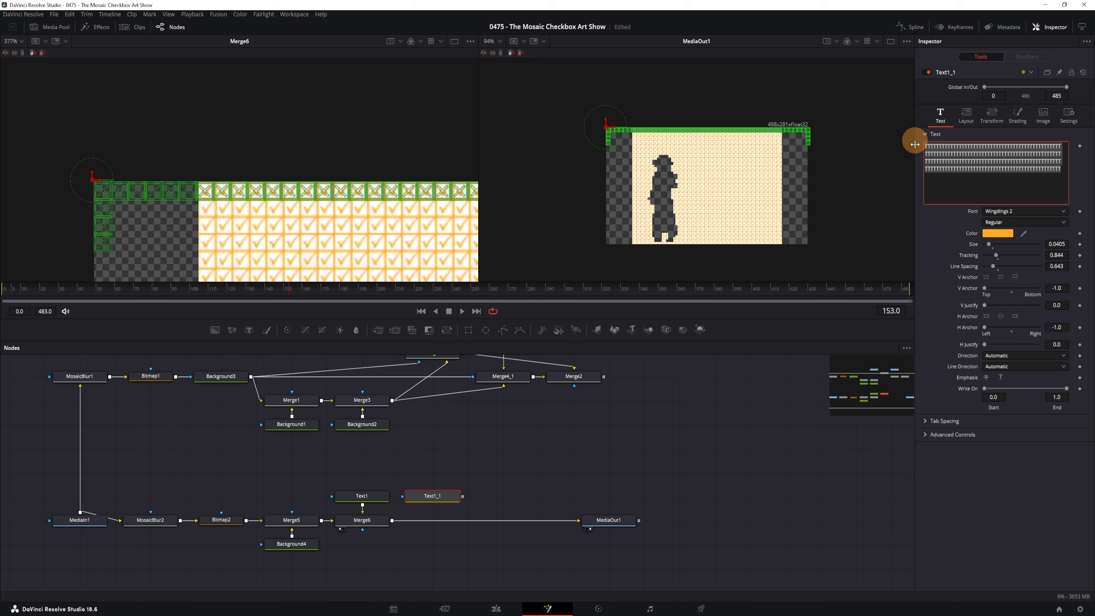
pyautogui.hotkey('ctrl', 'c')
pyautogui.click(1064, 182)
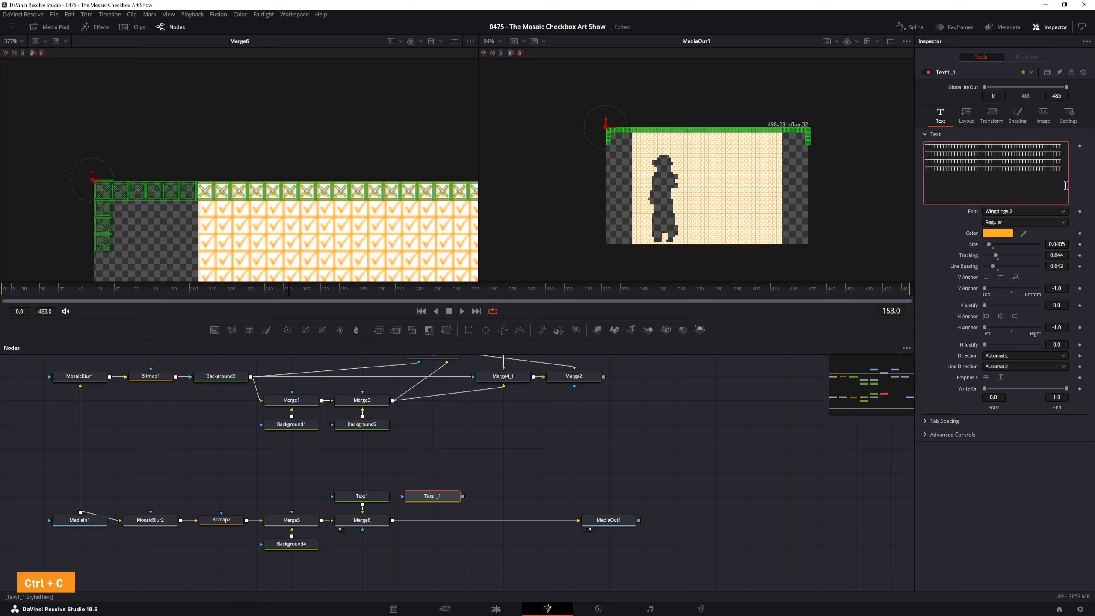
pyautogui.hotkey('ctrl', 'v')
pyautogui.click(468, 505)
pyautogui.click(442, 498)
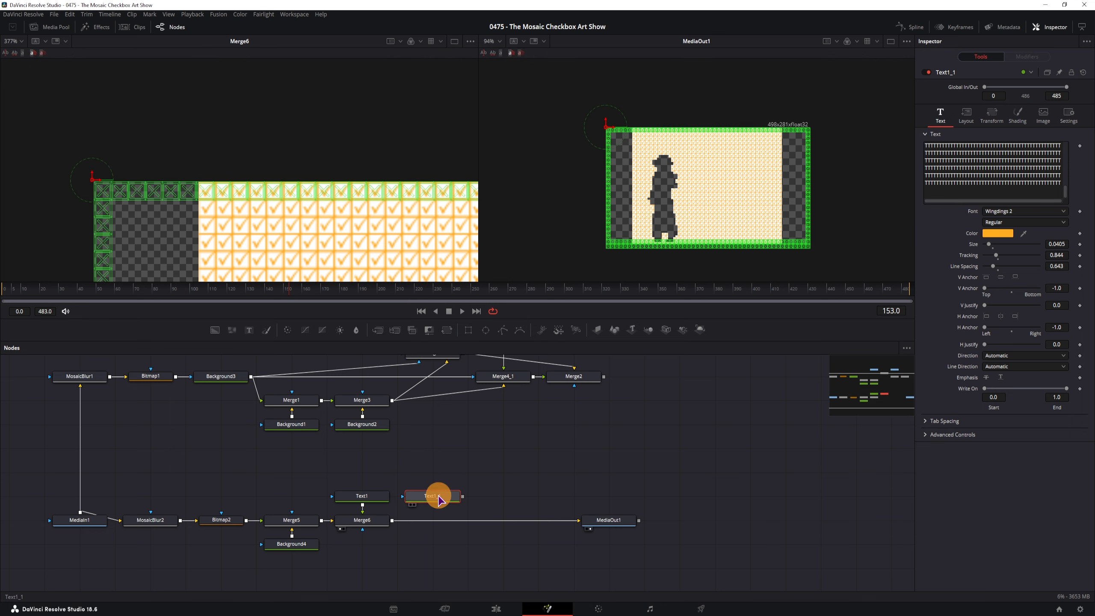
pyautogui.scroll(4, 629, 242)
pyautogui.scroll(-4, 629, 242)
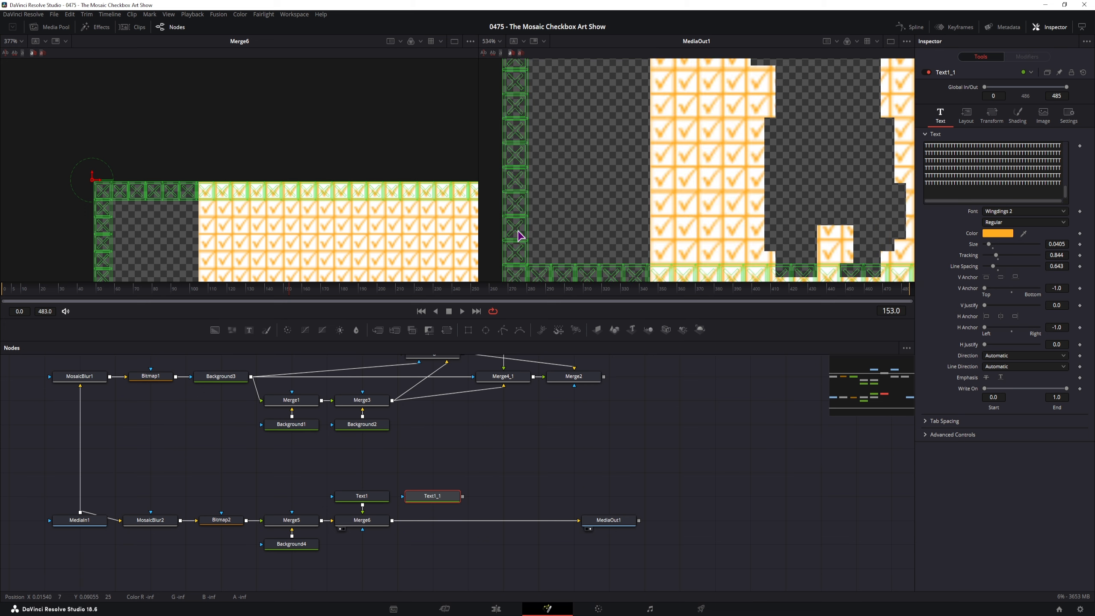
# Change Text1_1's colour to pink and merge it over Merge6's output.
pyautogui.click(998, 234)
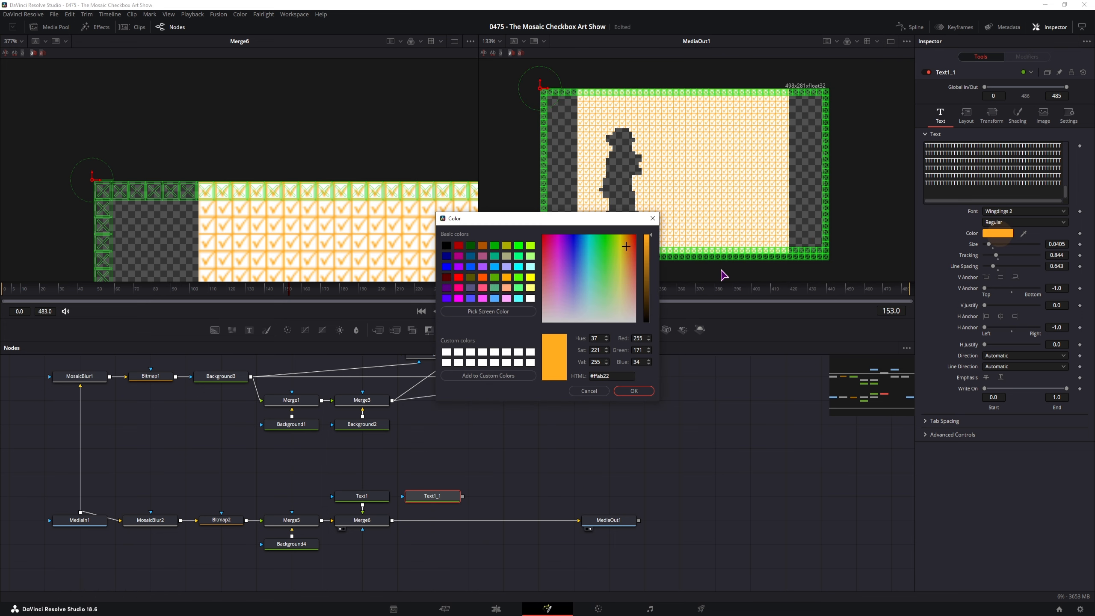
pyautogui.click(550, 246)
pyautogui.click(649, 391)
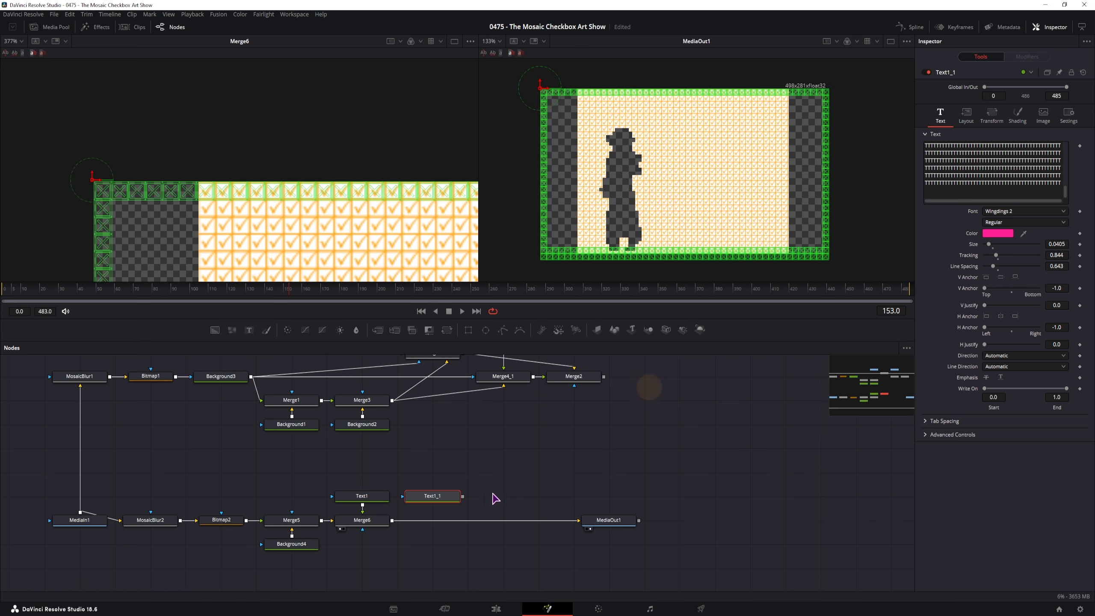
pyautogui.moveTo(462, 497); pyautogui.dragTo(391, 523)
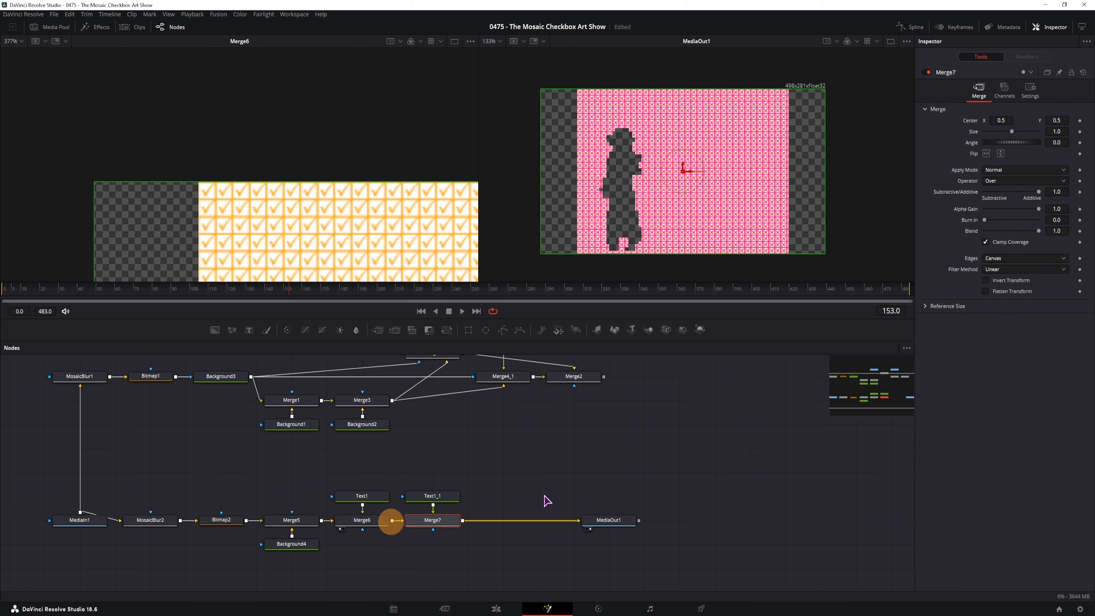
# Examine the pink crosses over the orange checks around the silhouette's edges, and view the composite on the Edit page.
pyautogui.click(514, 479)
pyautogui.scroll(10, 610, 152)
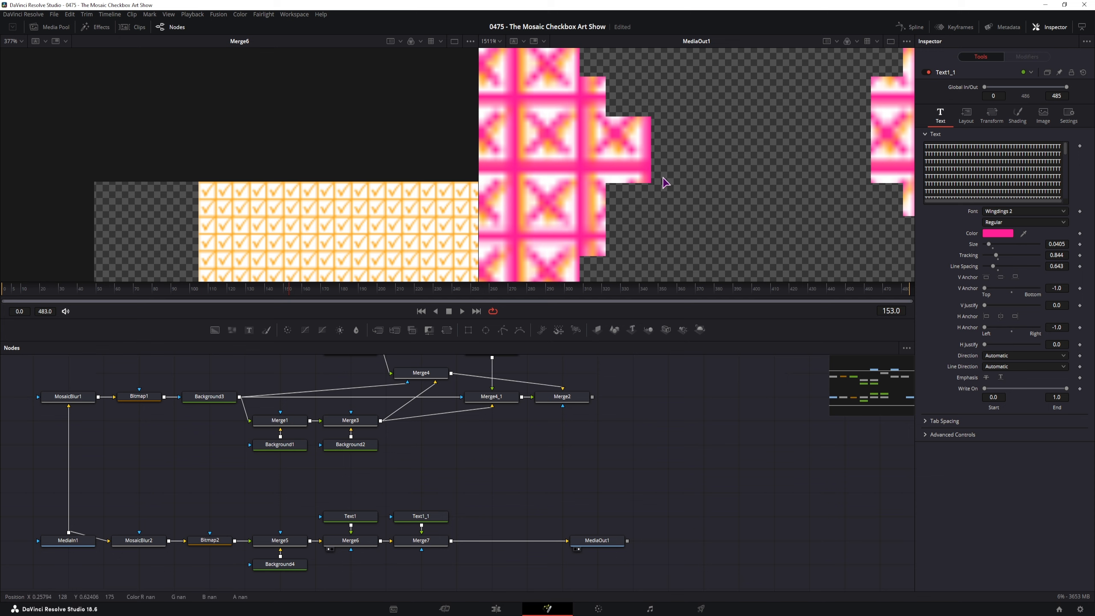
pyautogui.scroll(-6, 661, 179)
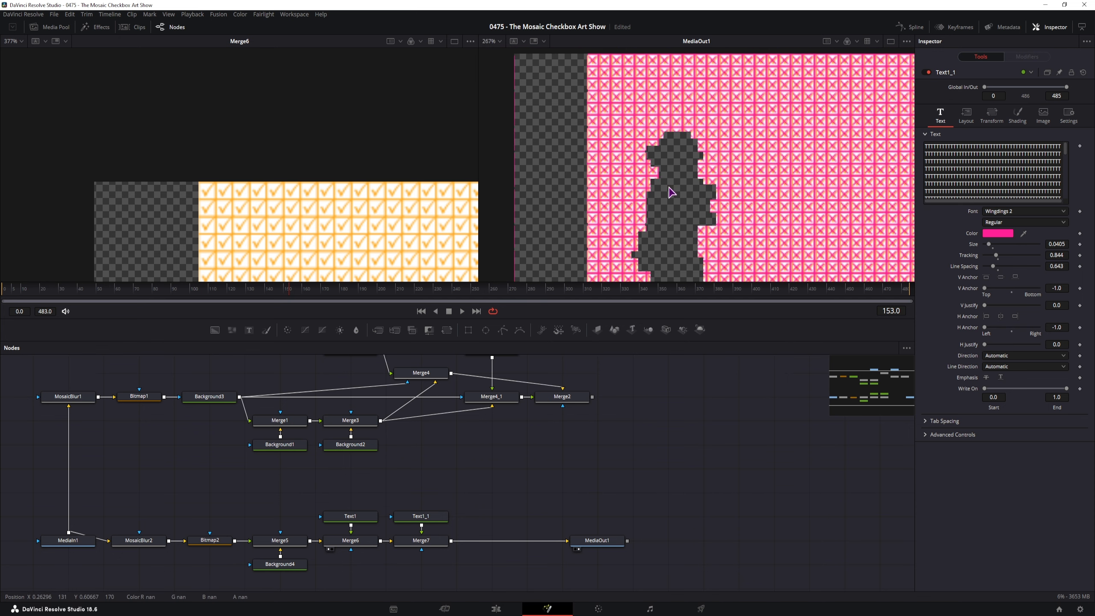
pyautogui.scroll(-2, 671, 192)
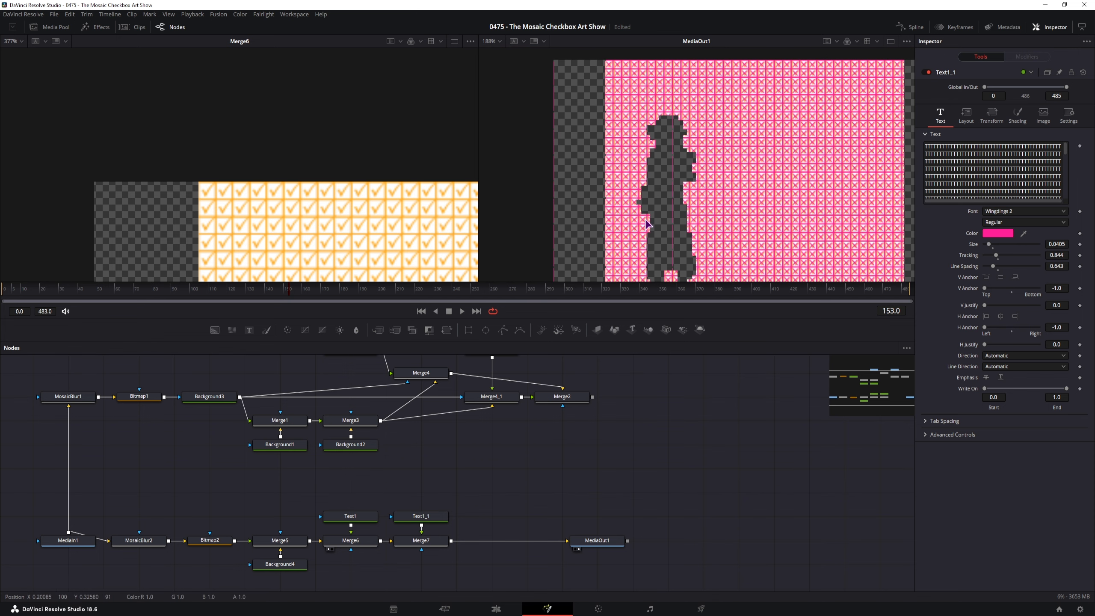
pyautogui.scroll(-3, 705, 259)
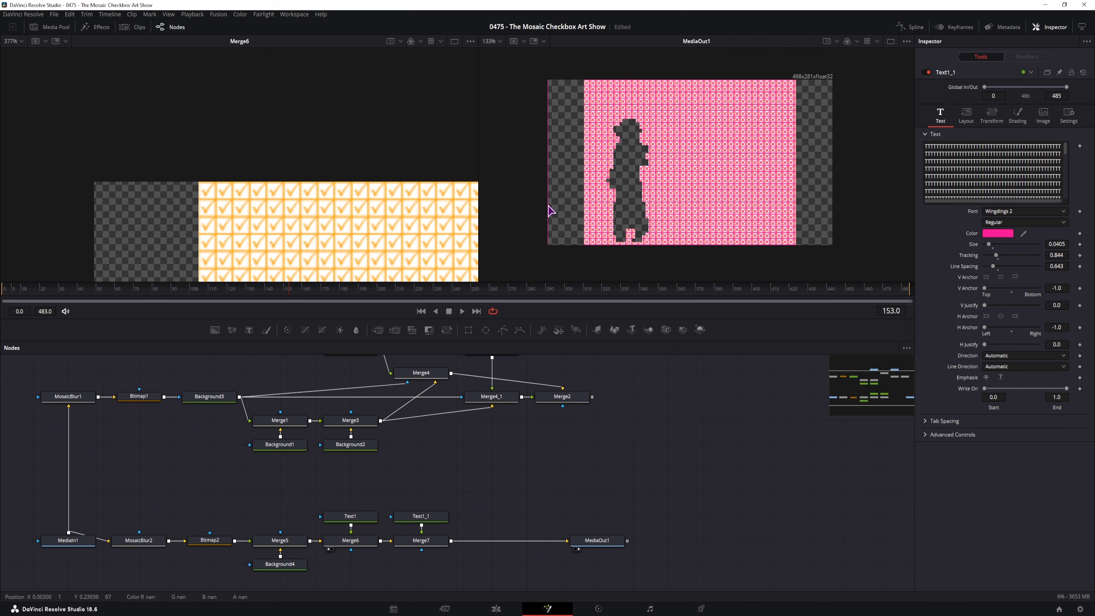
pyautogui.click(496, 608)
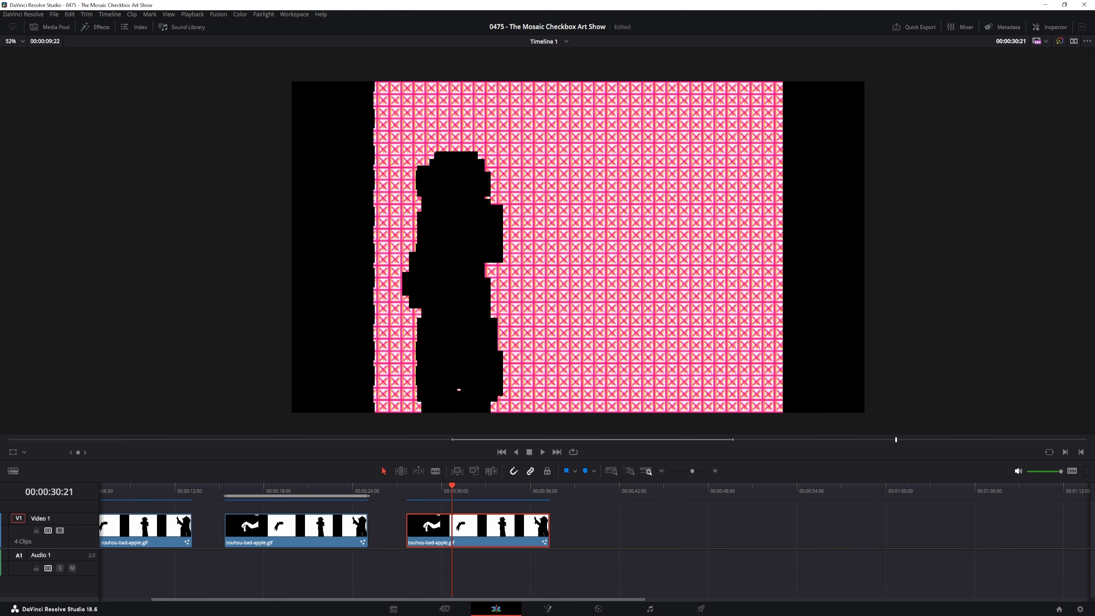
# Return to the Fusion page and examine how the rendered tick and cross nodes are merged and masked through Merge4 and Merge4_1.
pyautogui.click(547, 608)
pyautogui.moveTo(388, 497); pyautogui.dragTo(196, 411)
pyautogui.moveTo(484, 462); pyautogui.dragTo(345, 555)
pyautogui.moveTo(421, 561); pyautogui.dragTo(490, 565)
pyautogui.click(480, 364)
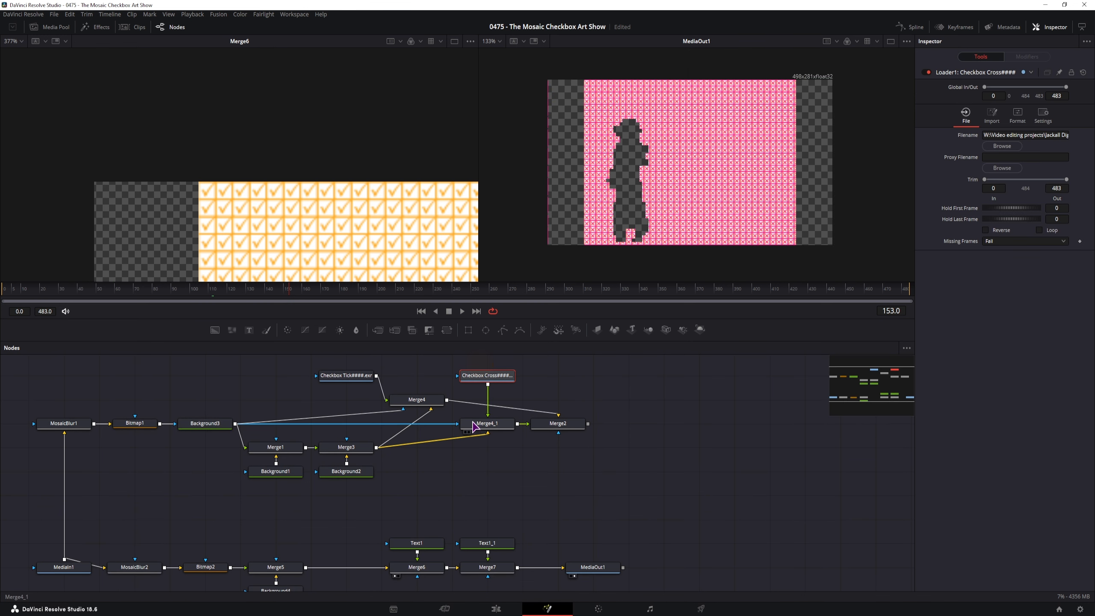
pyautogui.click(417, 400)
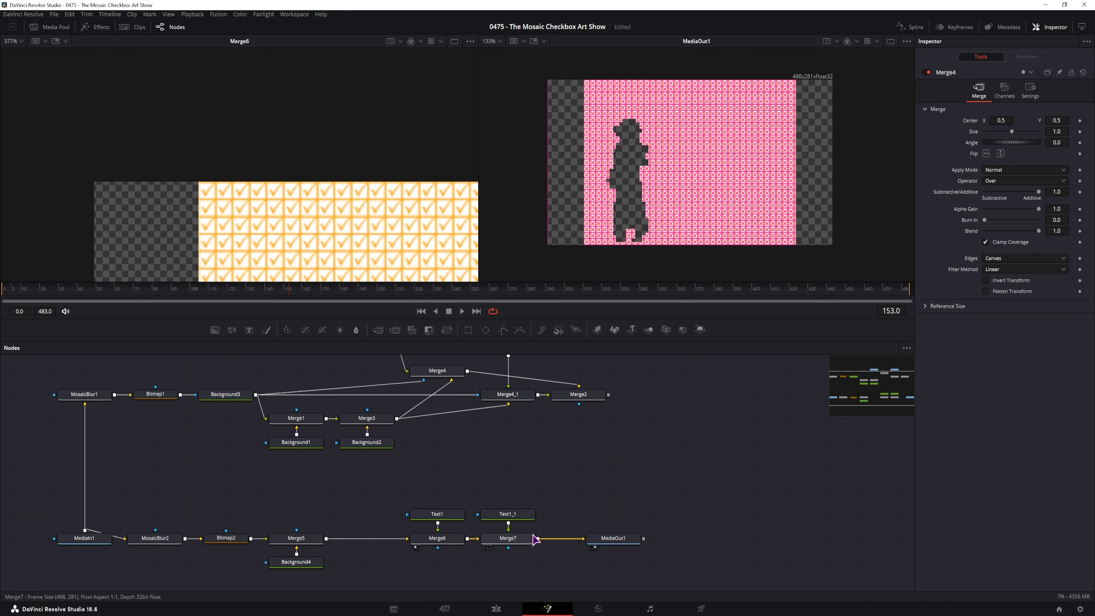
pyautogui.scroll(-2, 440, 574)
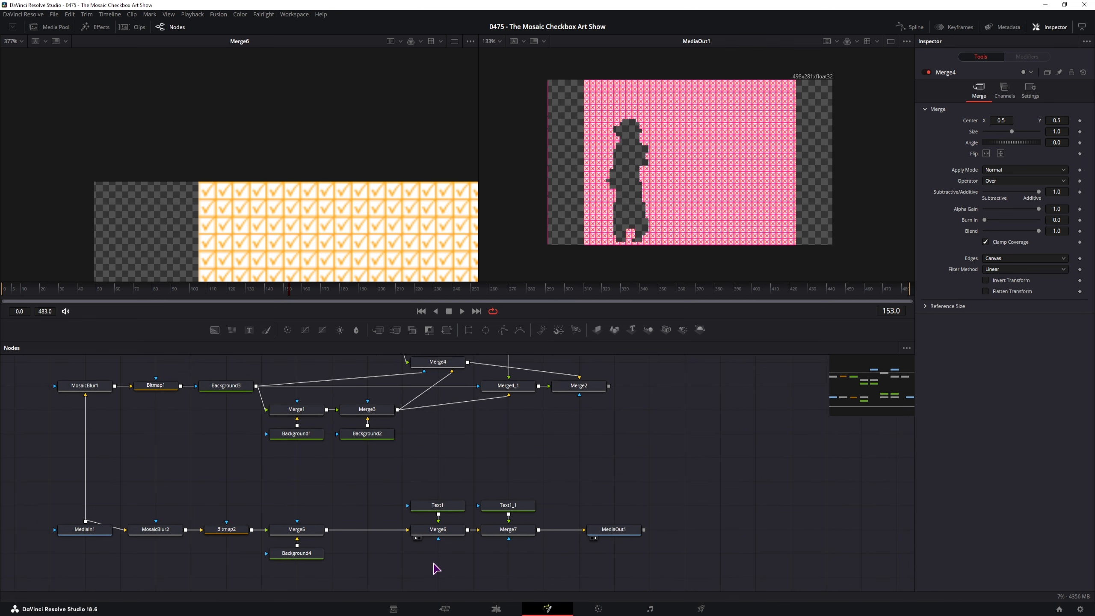
# Place Background4 above Merge5, and shift Background4, Merge5, Text1 and Merge6 up together to free space below.
pyautogui.moveTo(308, 555); pyautogui.dragTo(309, 509)
pyautogui.moveTo(440, 555); pyautogui.dragTo(296, 506)
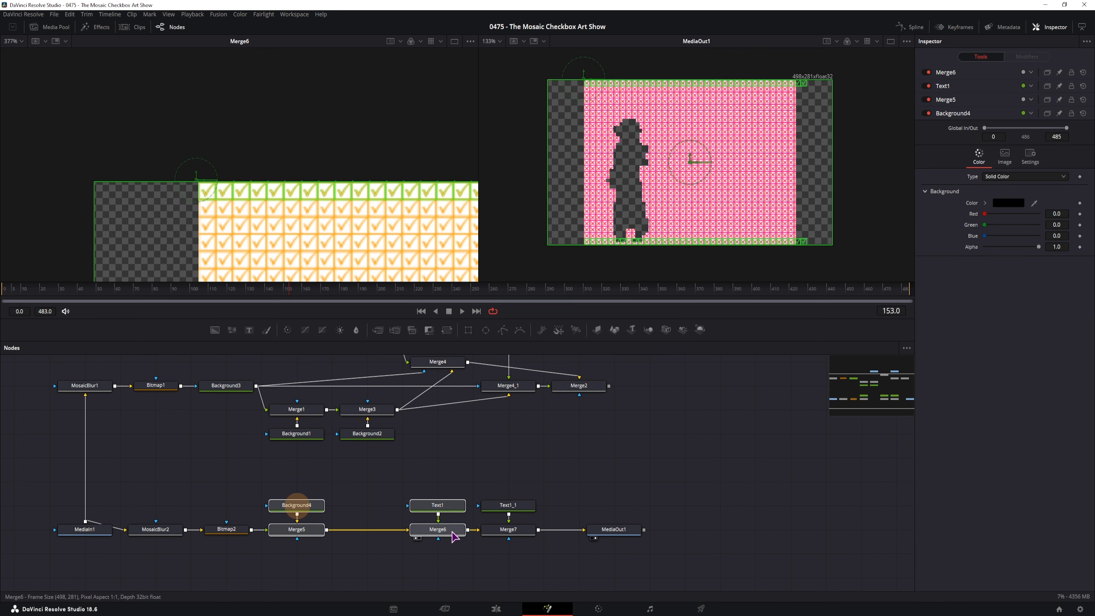
pyautogui.moveTo(430, 526); pyautogui.dragTo(429, 505)
pyautogui.click(430, 509)
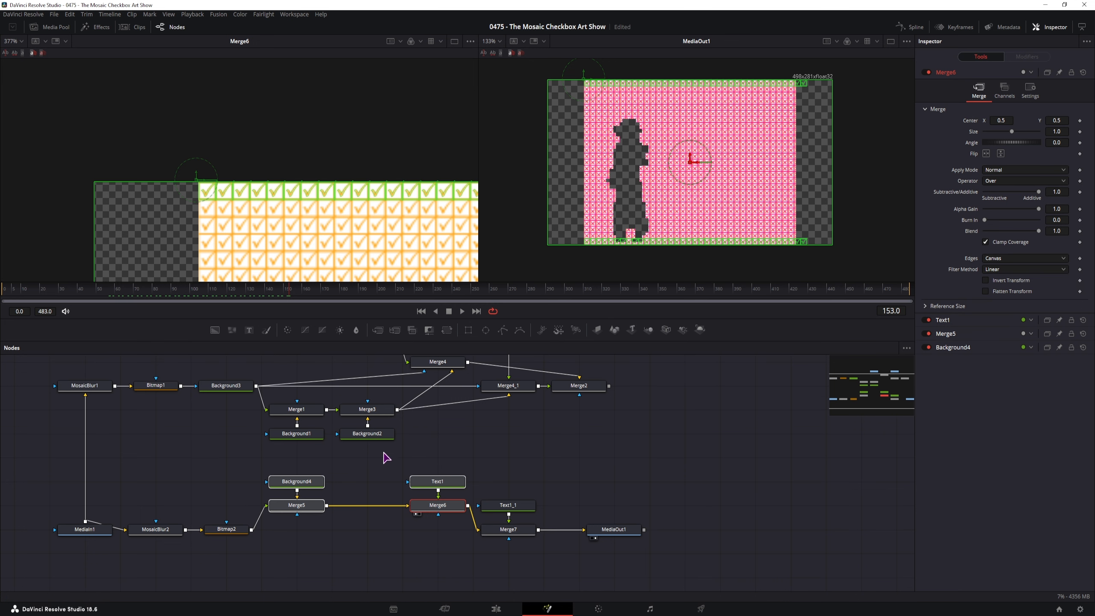
# Add a white Background node below Merge5, masked by Bitmap2, modelled on the upper branch's Background3.
pyautogui.moveTo(369, 459); pyautogui.dragTo(379, 478)
pyautogui.click(236, 404)
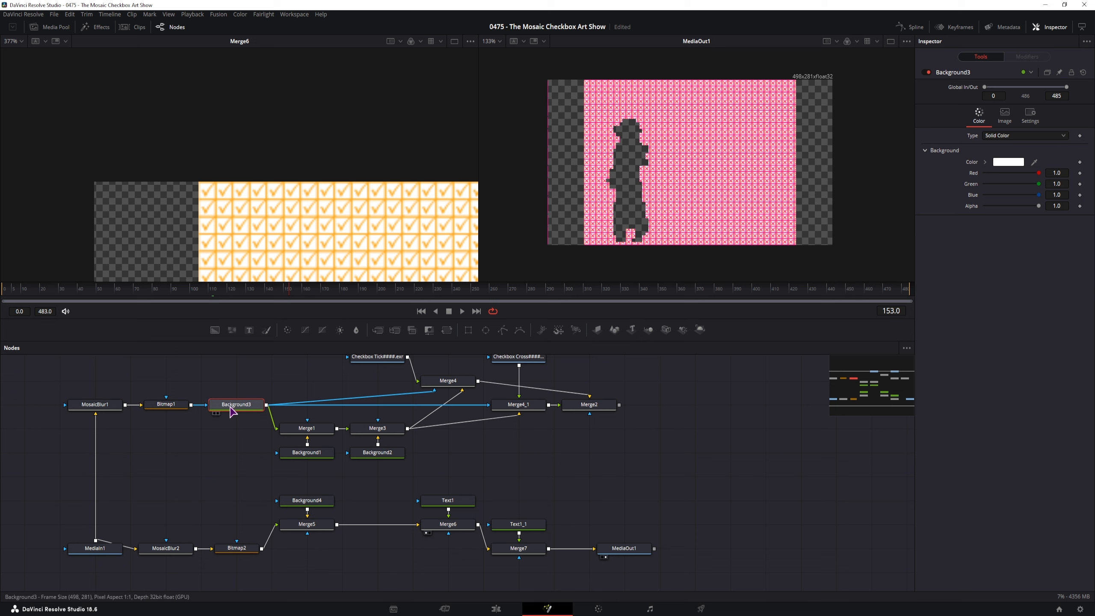
pyautogui.moveTo(224, 409)
pyautogui.mouseDown()
pyautogui.moveTo(228, 383)
pyautogui.moveTo(227, 404)
pyautogui.mouseUp()
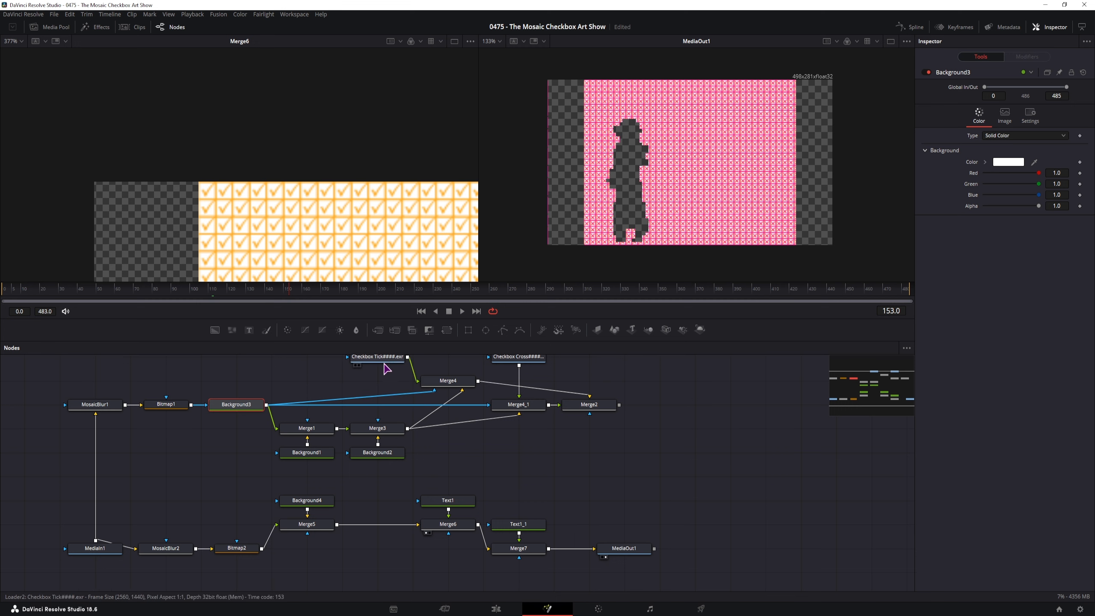
pyautogui.scroll(2, 403, 415)
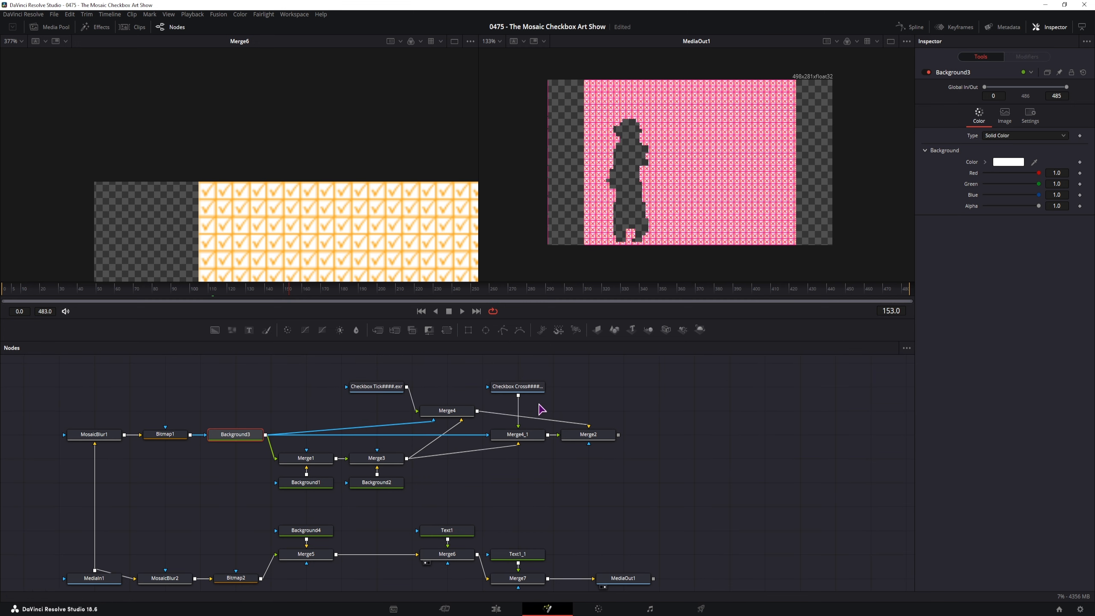
pyautogui.scroll(-4, 362, 526)
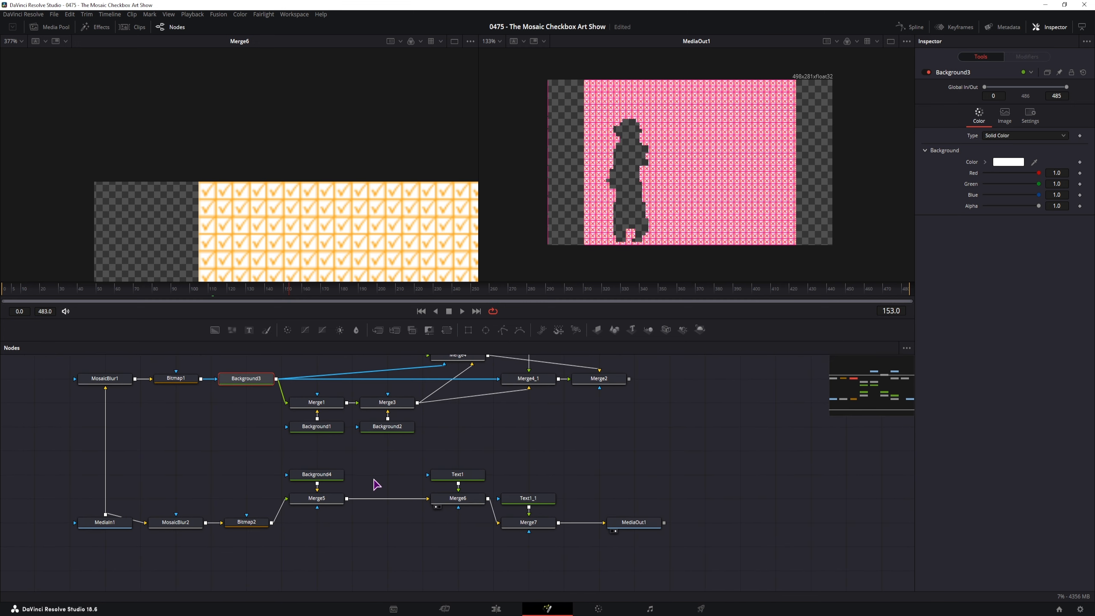
pyautogui.click(402, 473)
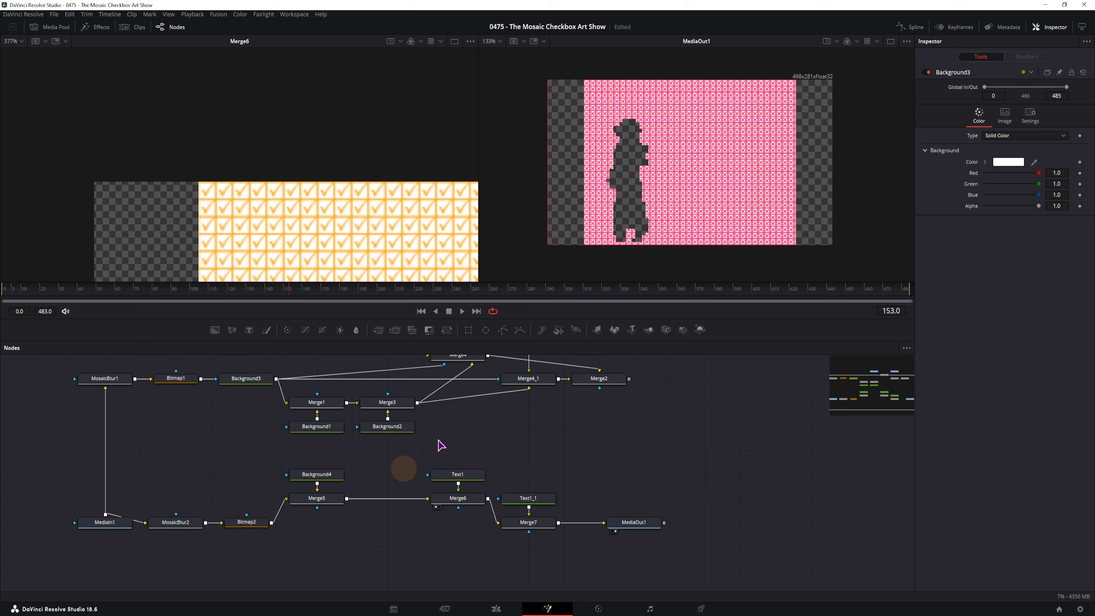
pyautogui.moveTo(218, 337); pyautogui.dragTo(316, 546)
pyautogui.moveTo(1001, 186); pyautogui.dragTo(1086, 173)
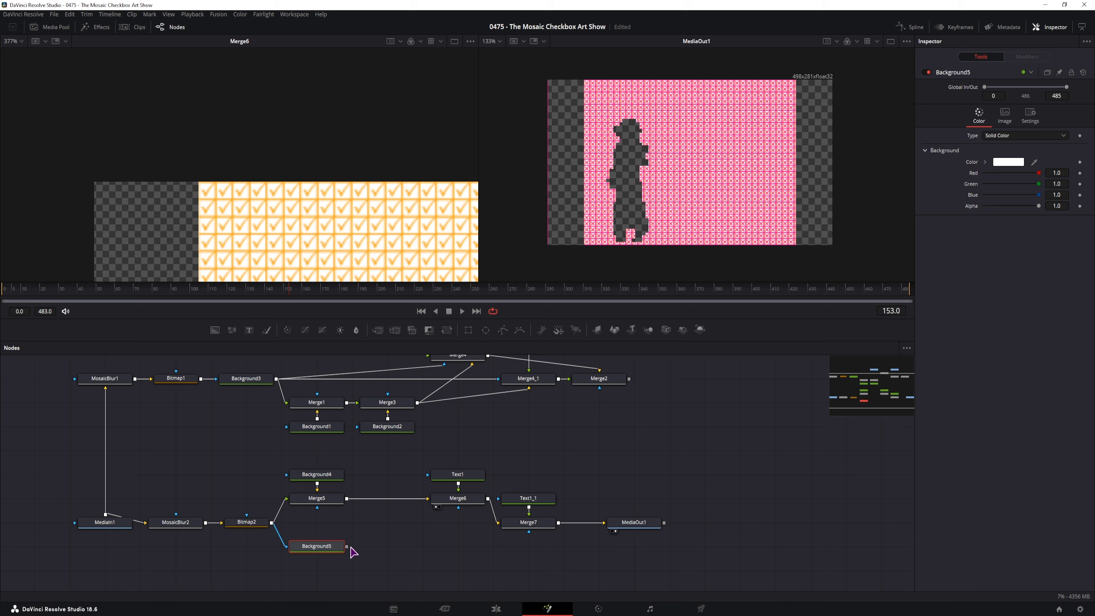
# Connect Background5 as Merge7's effect mask and try the Apply Mask Inverted and Multiply by Mask options.
pyautogui.moveTo(348, 547); pyautogui.dragTo(530, 536)
pyautogui.scroll(4, 545, 205)
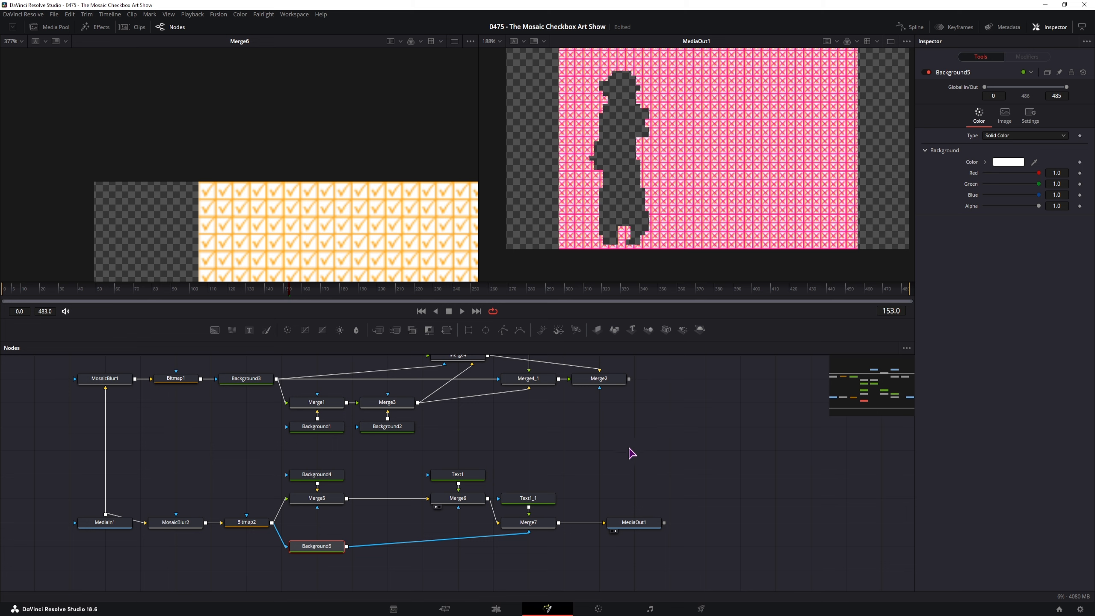
pyautogui.hscroll(1, 607, 467)
pyautogui.click(522, 522)
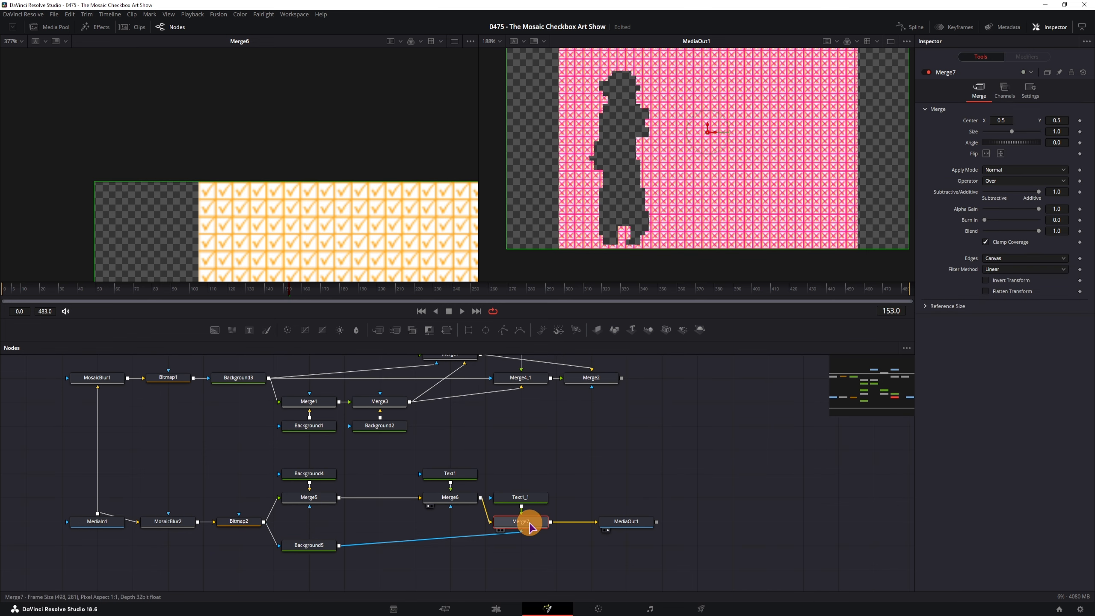
pyautogui.click(1032, 91)
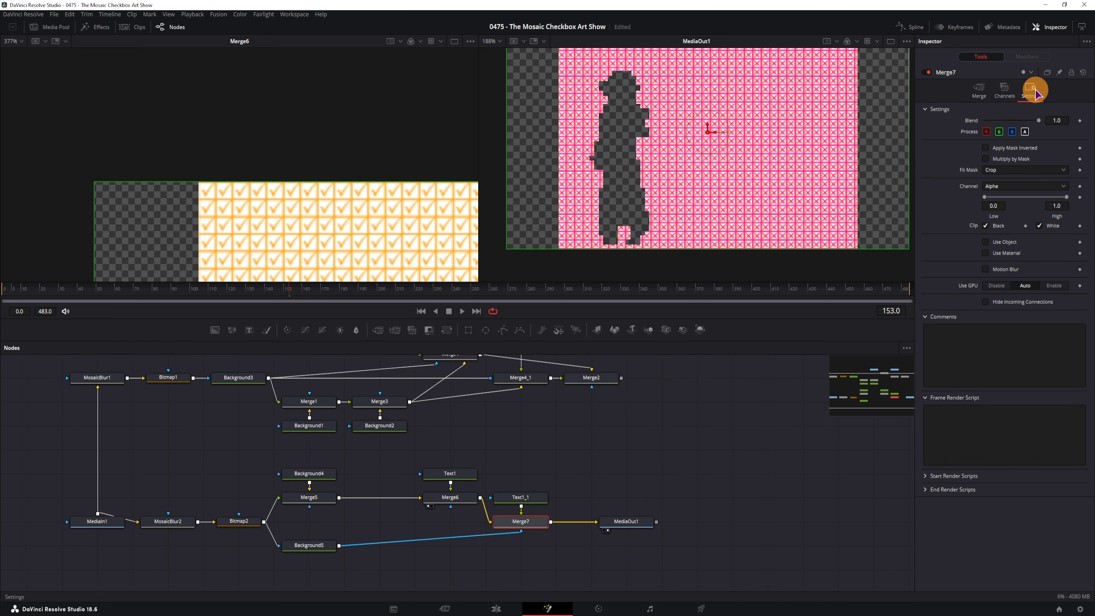
pyautogui.click(985, 148)
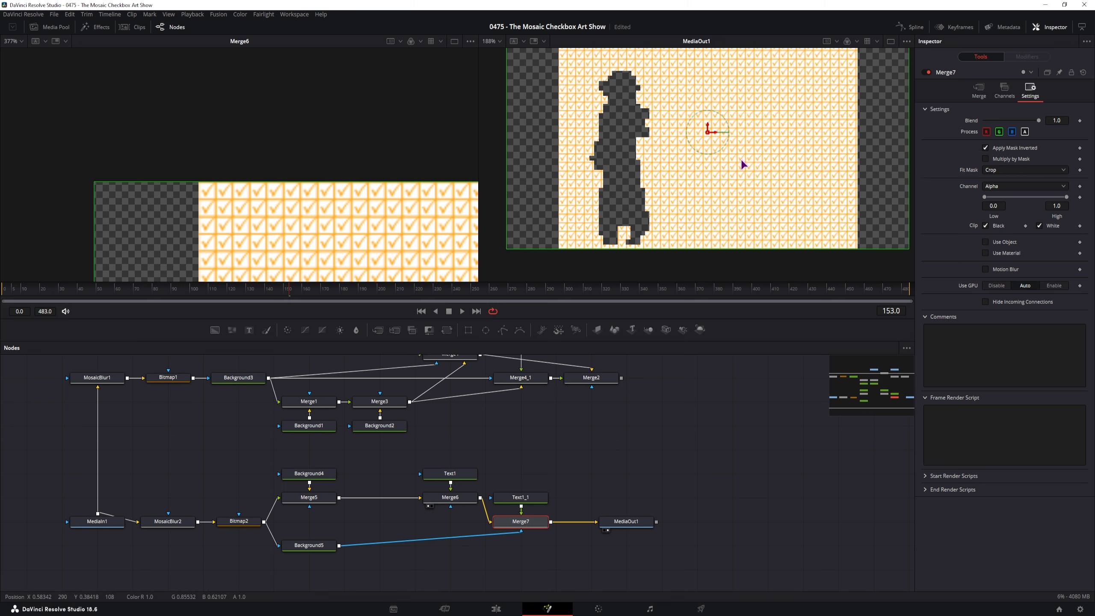
pyautogui.click(988, 159)
# Detach Background5 from Merge7 and add a Merge node with Background5 as its background and Bitmap2 as its foreground.
pyautogui.click(298, 547)
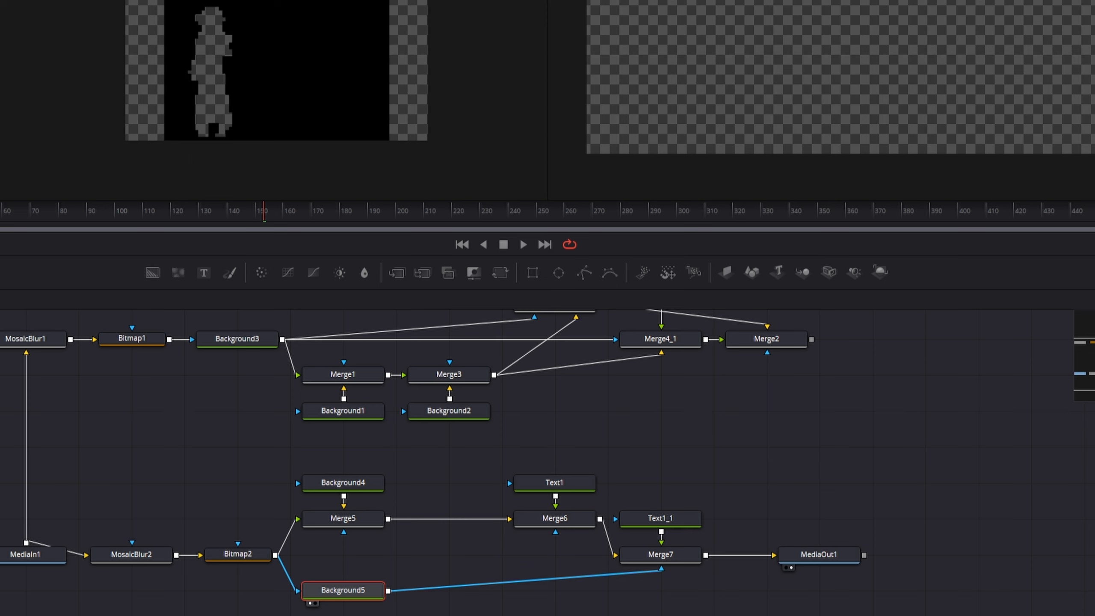
pyautogui.click(228, 339)
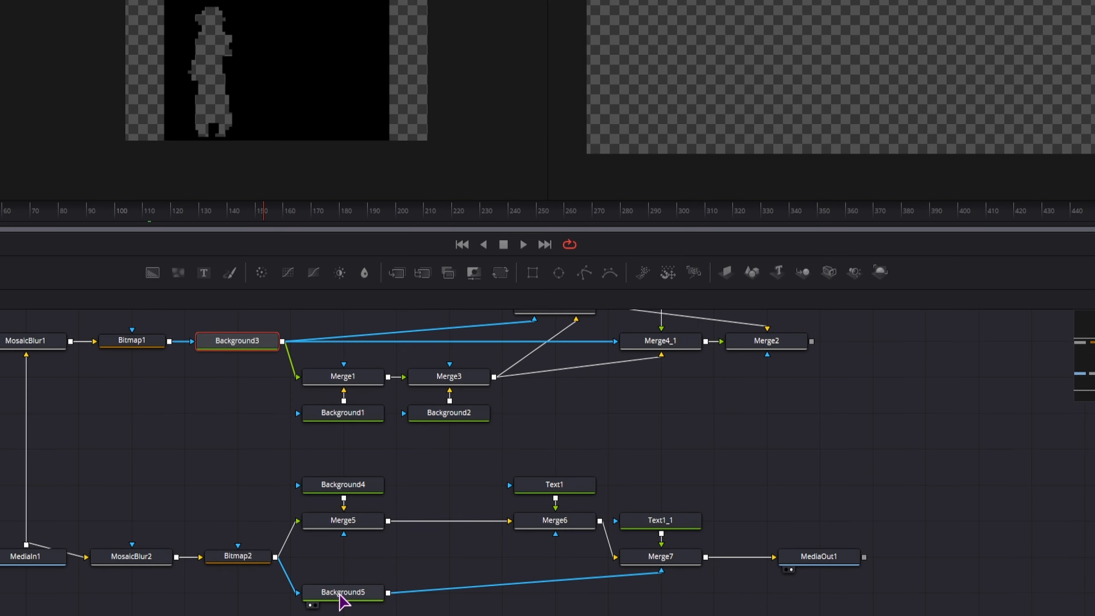
pyautogui.click(351, 589)
pyautogui.moveTo(397, 272); pyautogui.dragTo(349, 582)
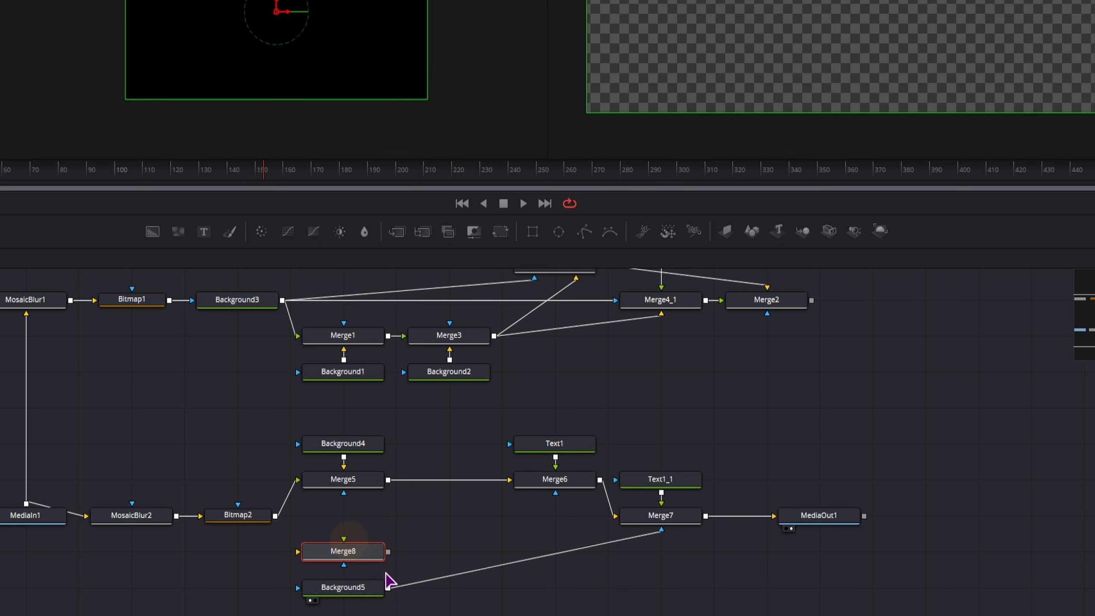
pyautogui.moveTo(661, 533); pyautogui.dragTo(296, 553)
pyautogui.moveTo(276, 517); pyautogui.dragTo(345, 551)
pyautogui.click(365, 588)
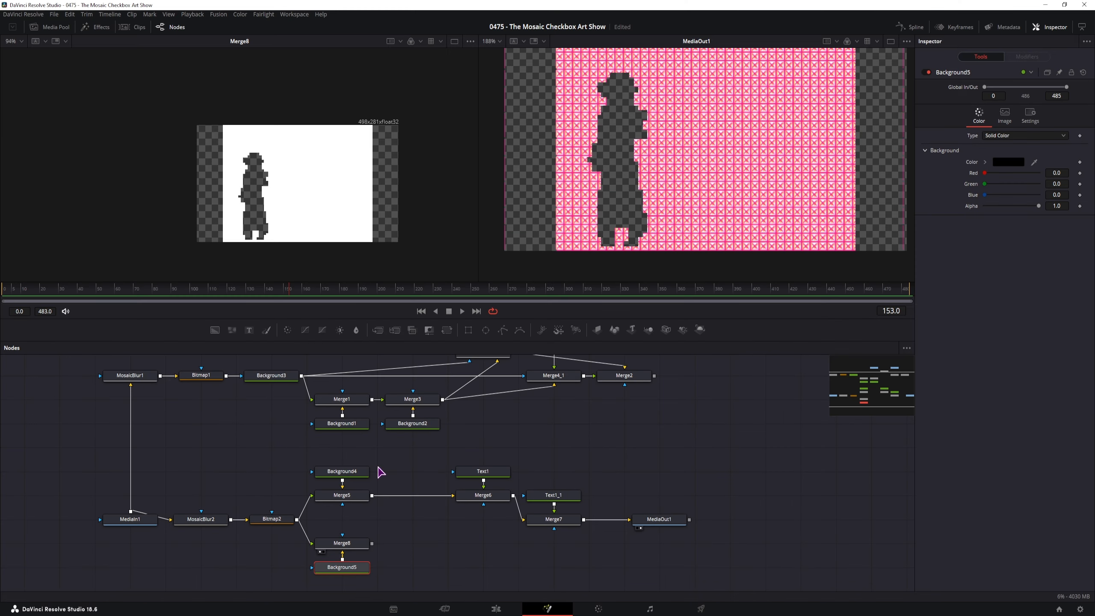
# Compare Merge8 and Background5 with the upper branch's Bitmap1, Background3 and Merge1 setup.
pyautogui.click(349, 543)
pyautogui.click(352, 569)
pyautogui.click(357, 546)
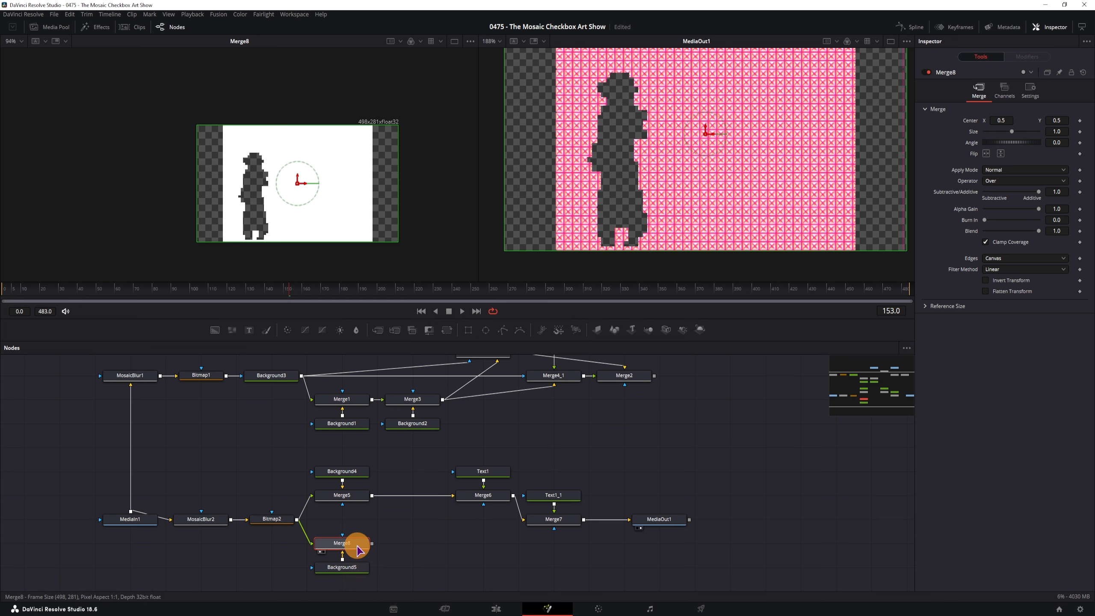
pyautogui.click(350, 567)
pyautogui.click(350, 546)
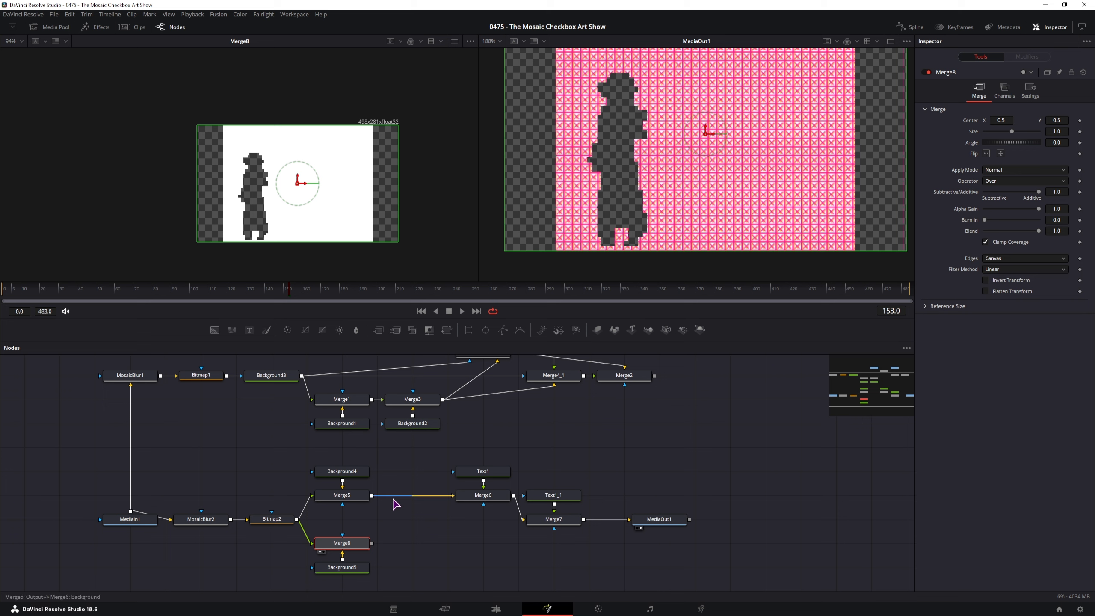
pyautogui.moveTo(381, 584); pyautogui.dragTo(270, 520)
pyautogui.moveTo(360, 444); pyautogui.dragTo(210, 368)
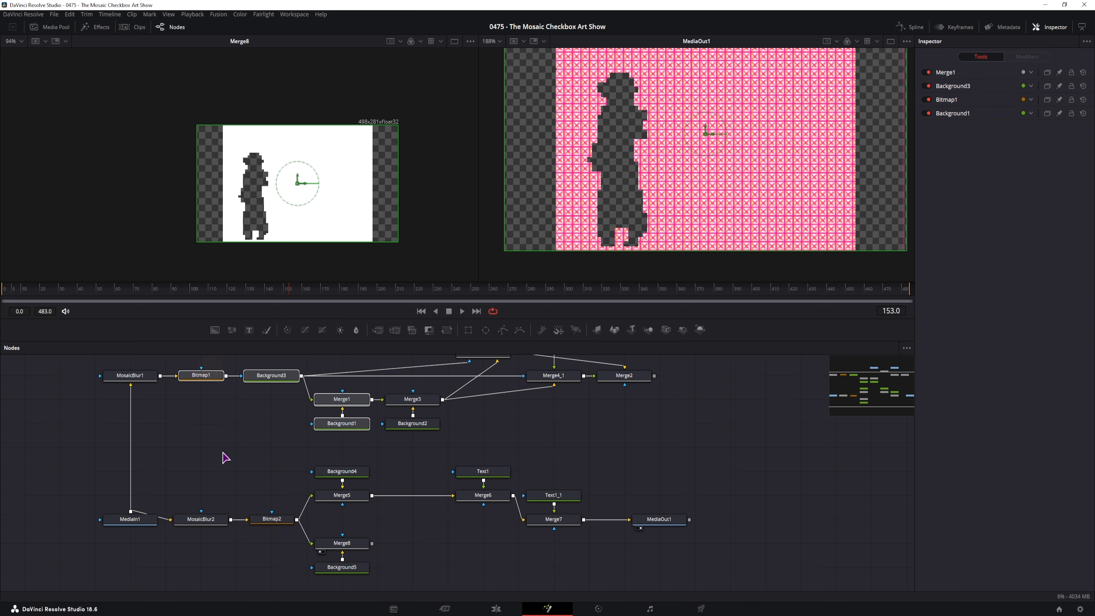
pyautogui.click(289, 376)
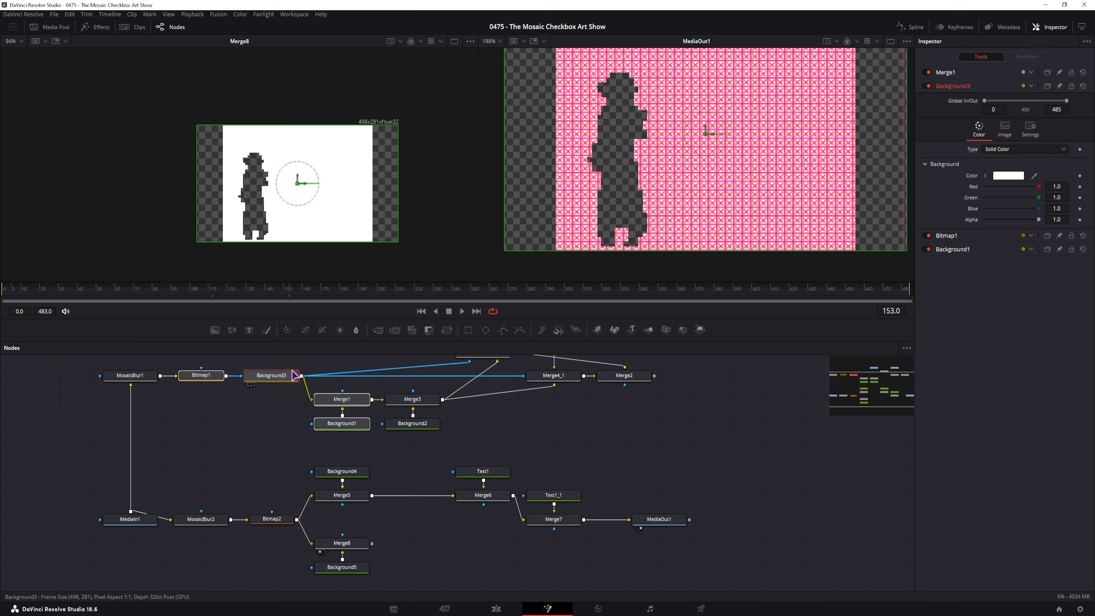
# Move MediaIn1, MosaicBlur2 and Bitmap2 away from the merges and insert a Background node masked by Bitmap2 as Merge8's foreground.
pyautogui.moveTo(274, 552); pyautogui.dragTo(129, 509)
pyautogui.moveTo(261, 527); pyautogui.dragTo(225, 527)
pyautogui.click(224, 527)
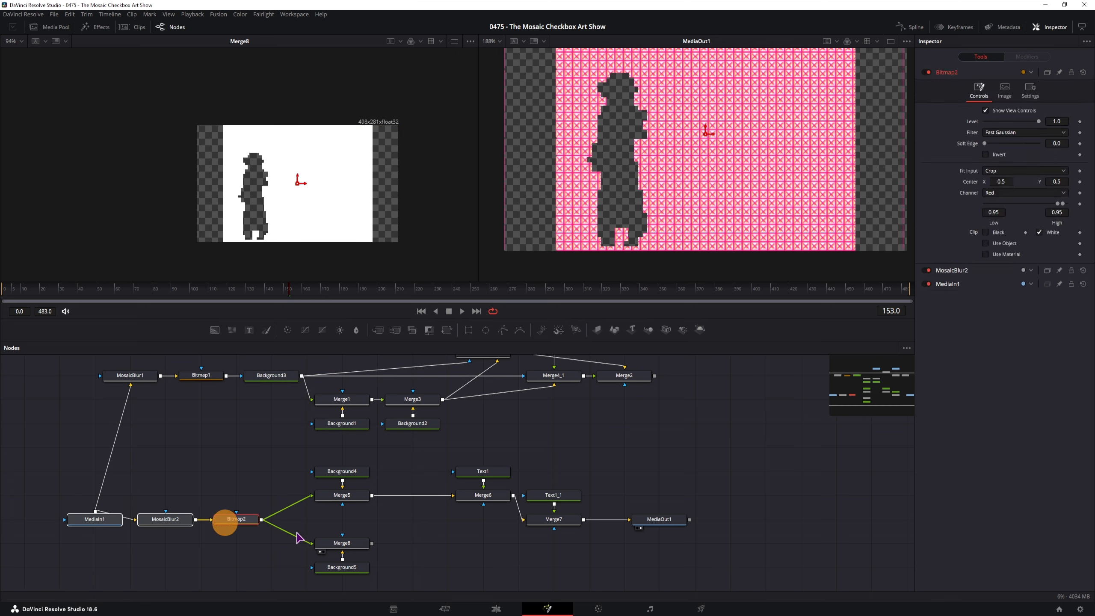
pyautogui.click(241, 450)
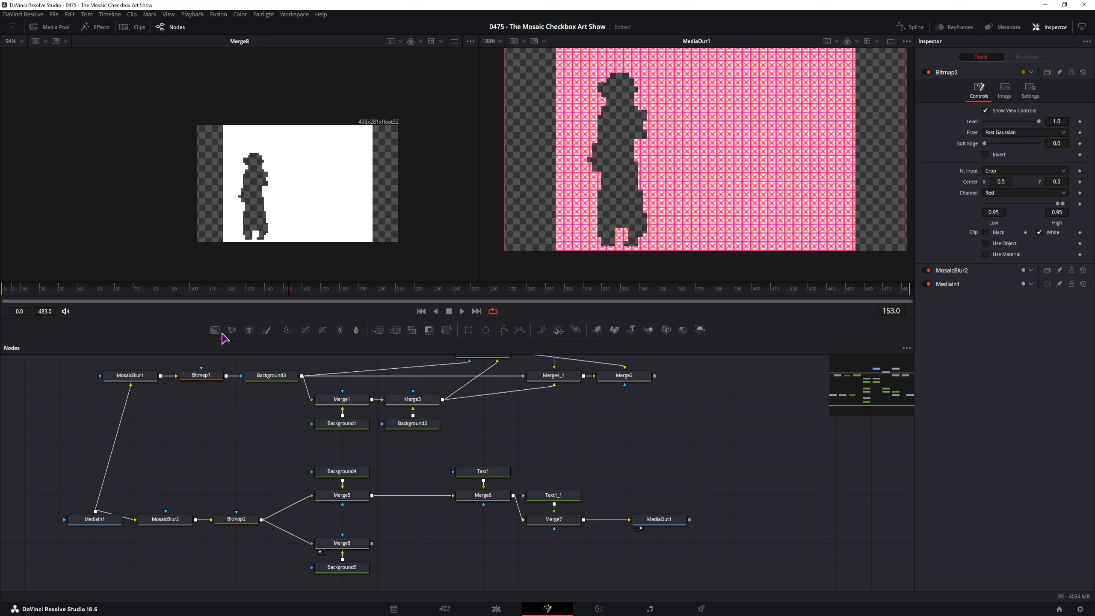
pyautogui.moveTo(223, 335); pyautogui.dragTo(312, 543)
# Set Background6's colour to white with red, green and blue at 1.0, matching Background3.
pyautogui.click(272, 375)
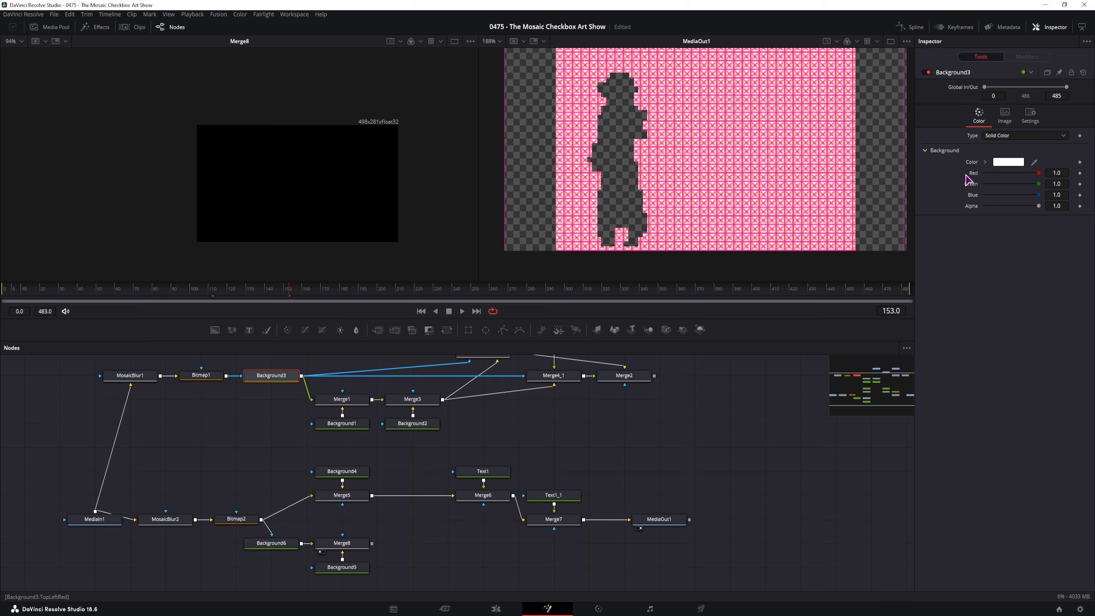
pyautogui.click(281, 542)
pyautogui.moveTo(986, 173); pyautogui.dragTo(1062, 186)
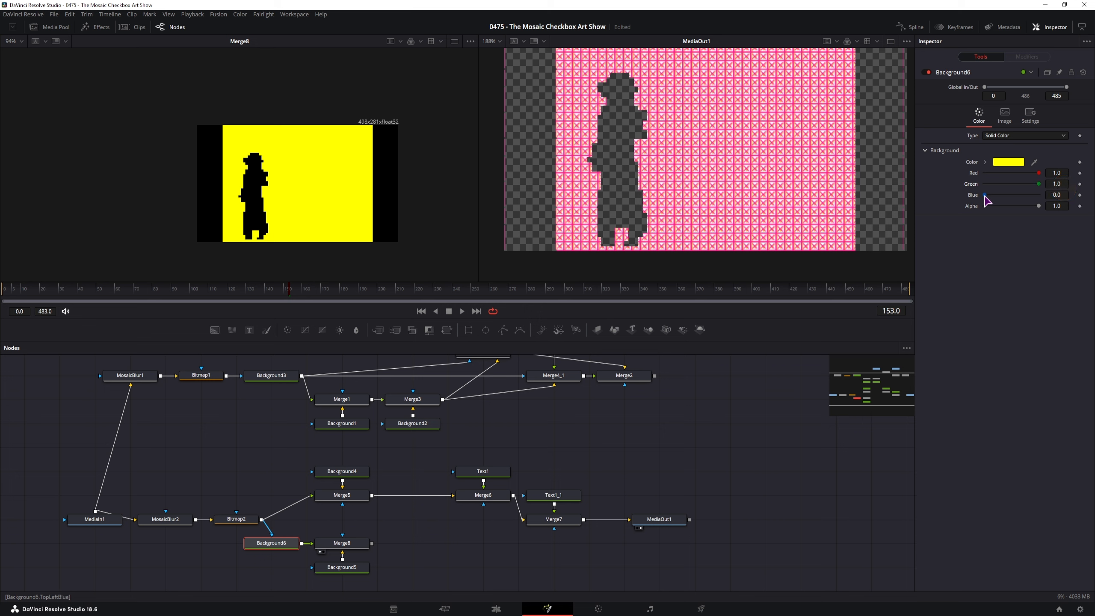
pyautogui.moveTo(985, 195); pyautogui.dragTo(1093, 205)
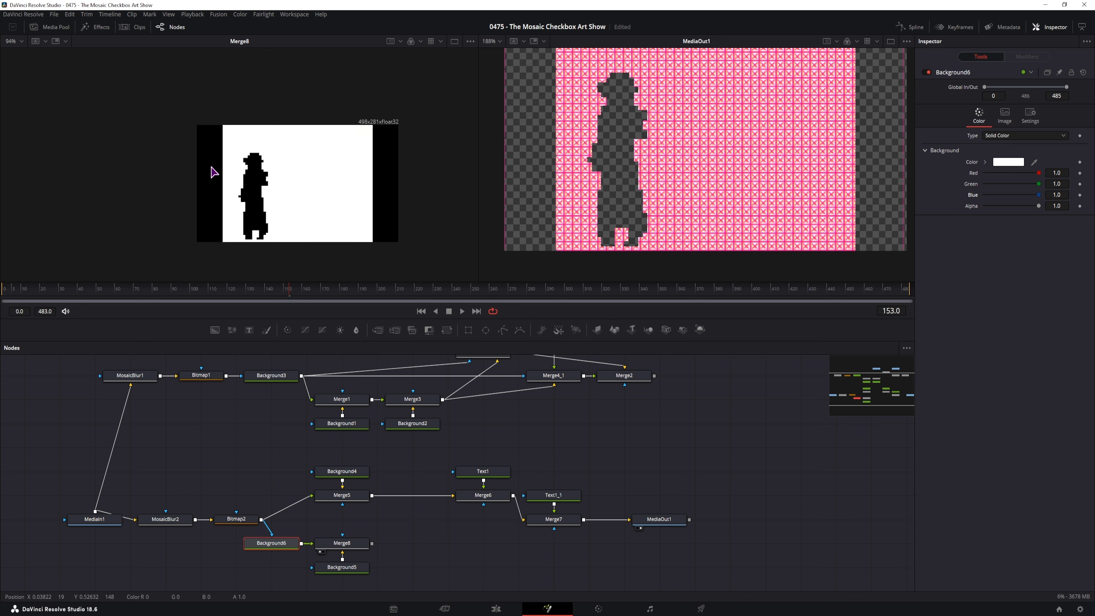
pyautogui.click(348, 567)
pyautogui.click(287, 549)
pyautogui.moveTo(1040, 177); pyautogui.dragTo(1068, 171)
# Connect Merge8's output as Merge7's effect mask, with the mask channel set to Red.
pyautogui.moveTo(373, 546); pyautogui.dragTo(554, 531)
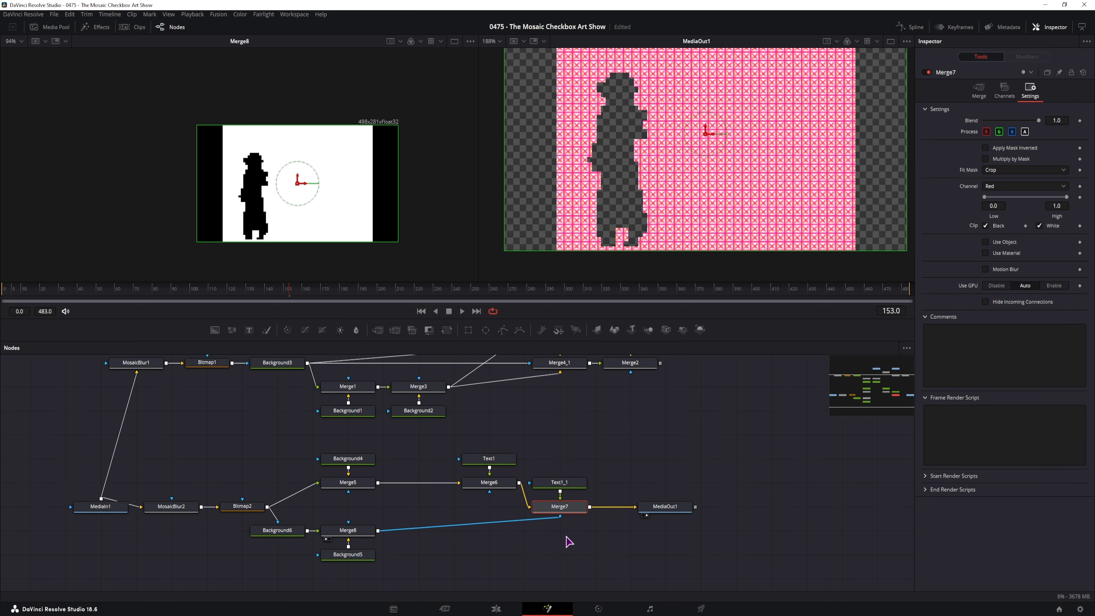
pyautogui.click(723, 492)
pyautogui.moveTo(602, 538); pyautogui.dragTo(505, 581)
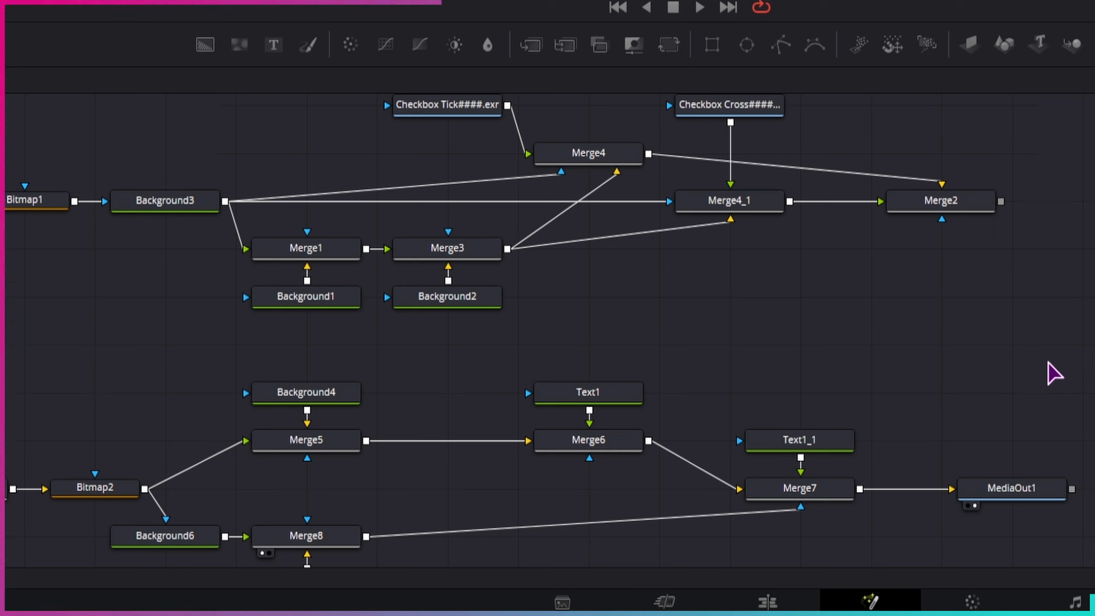
# Compare the upper tick, cross and Merge2 nodes with the lower branch's Background6, Merge8 and Background5 mask for Merge7.
pyautogui.click(1010, 332)
pyautogui.moveTo(358, 104); pyautogui.dragTo(1093, 256)
pyautogui.click(891, 355)
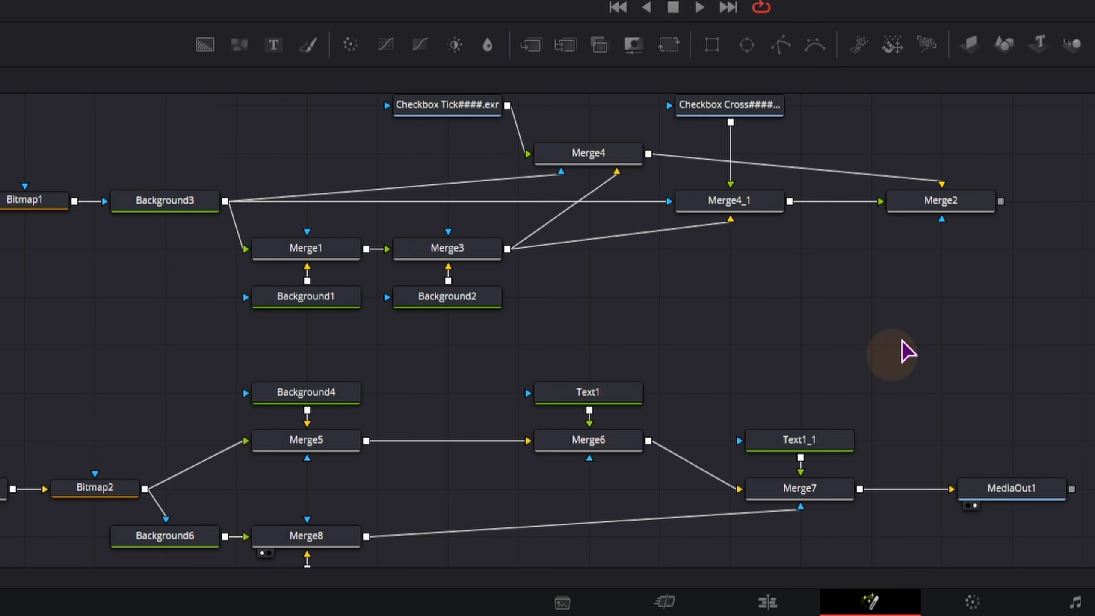
pyautogui.moveTo(332, 104); pyautogui.dragTo(602, 152)
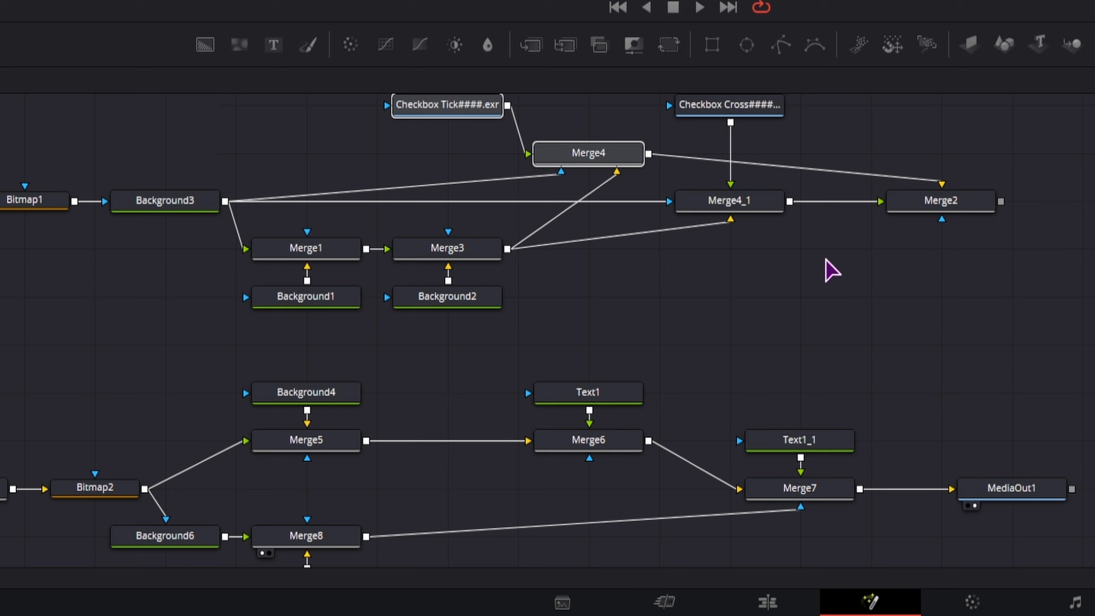
pyautogui.moveTo(822, 304); pyautogui.dragTo(723, 111)
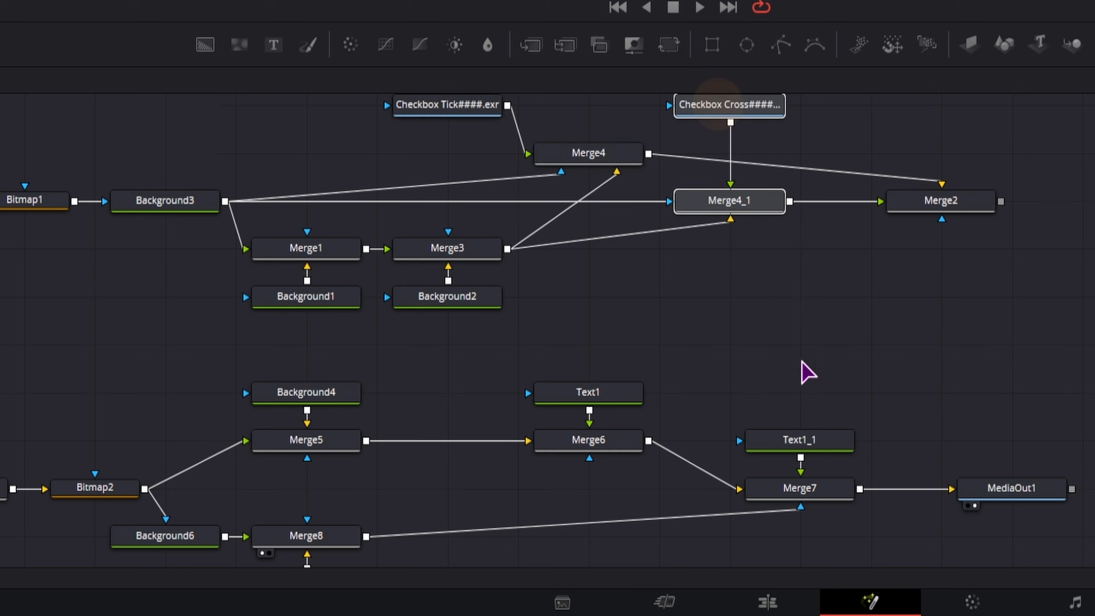
pyautogui.moveTo(1068, 248); pyautogui.dragTo(855, 147)
pyautogui.click(941, 204)
pyautogui.click(888, 363)
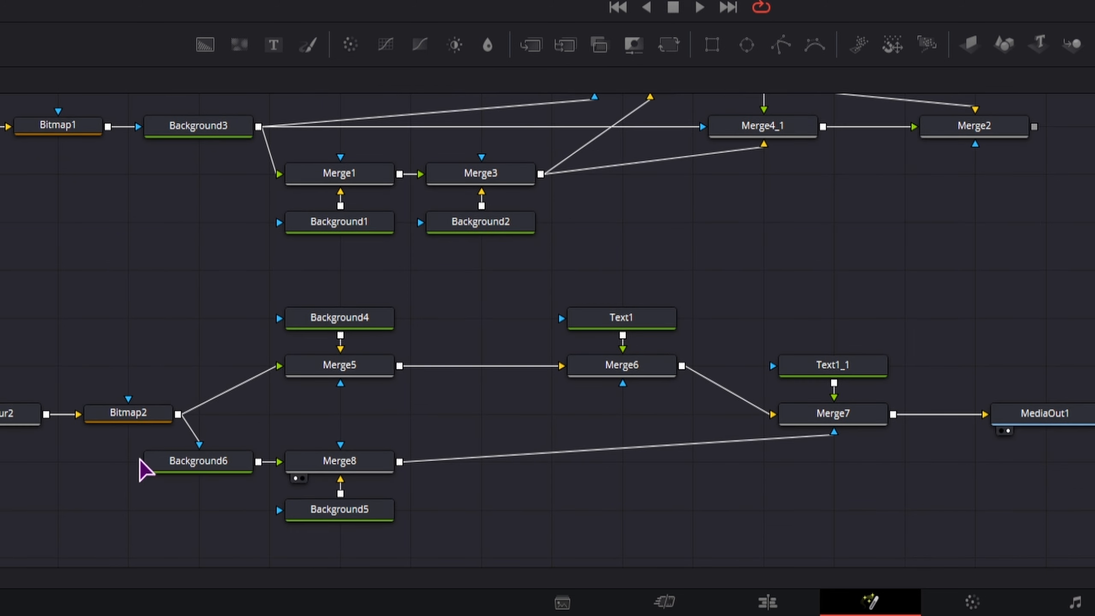
pyautogui.moveTo(107, 450); pyautogui.dragTo(423, 530)
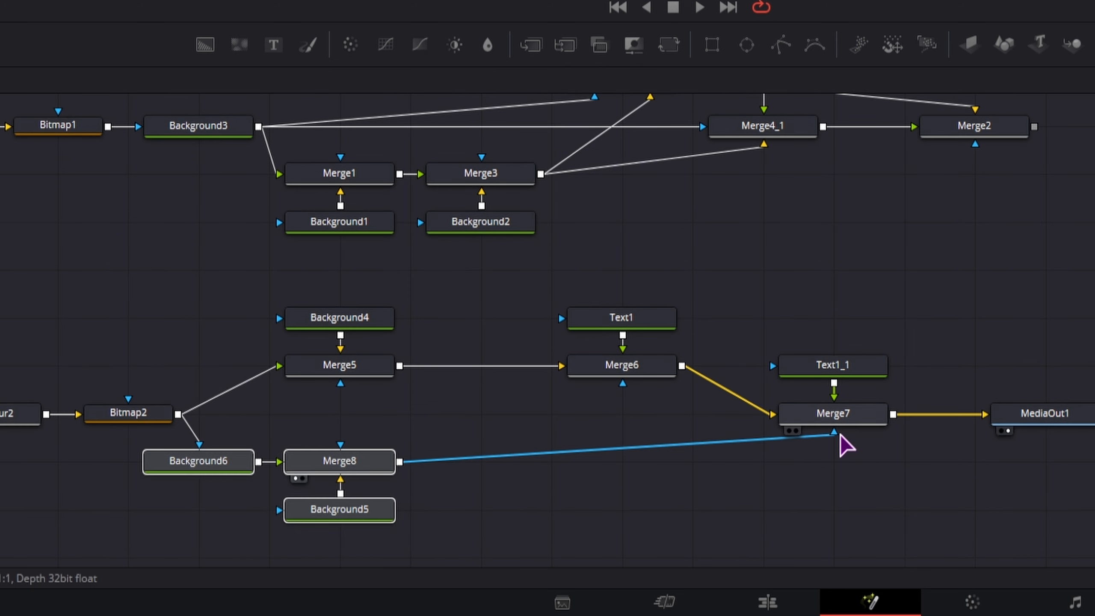